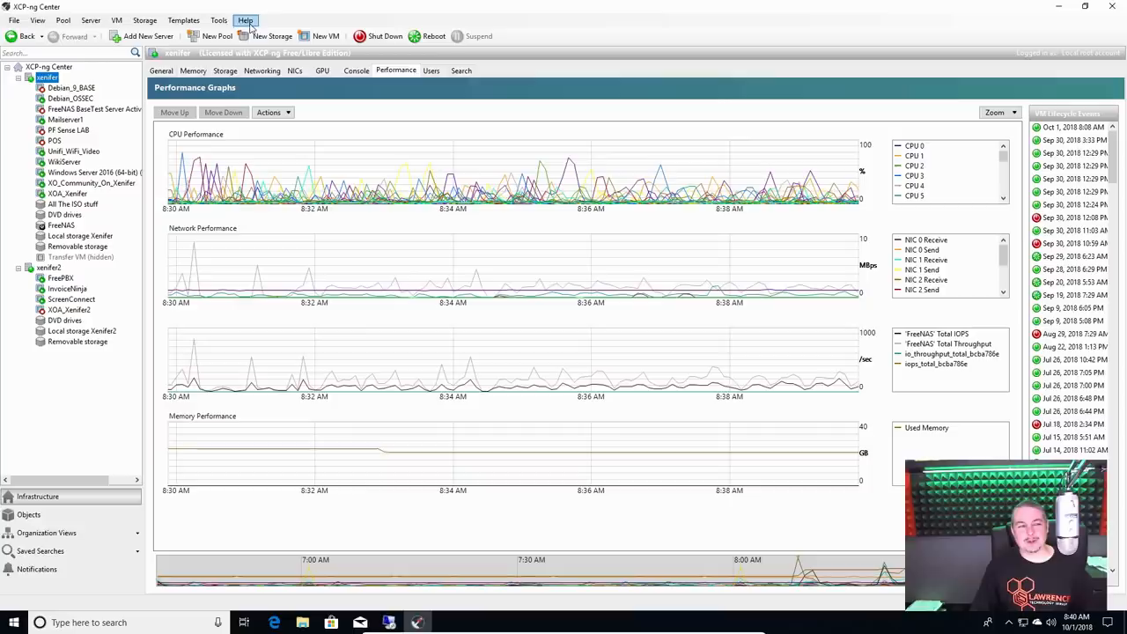
pyautogui.click(244, 20)
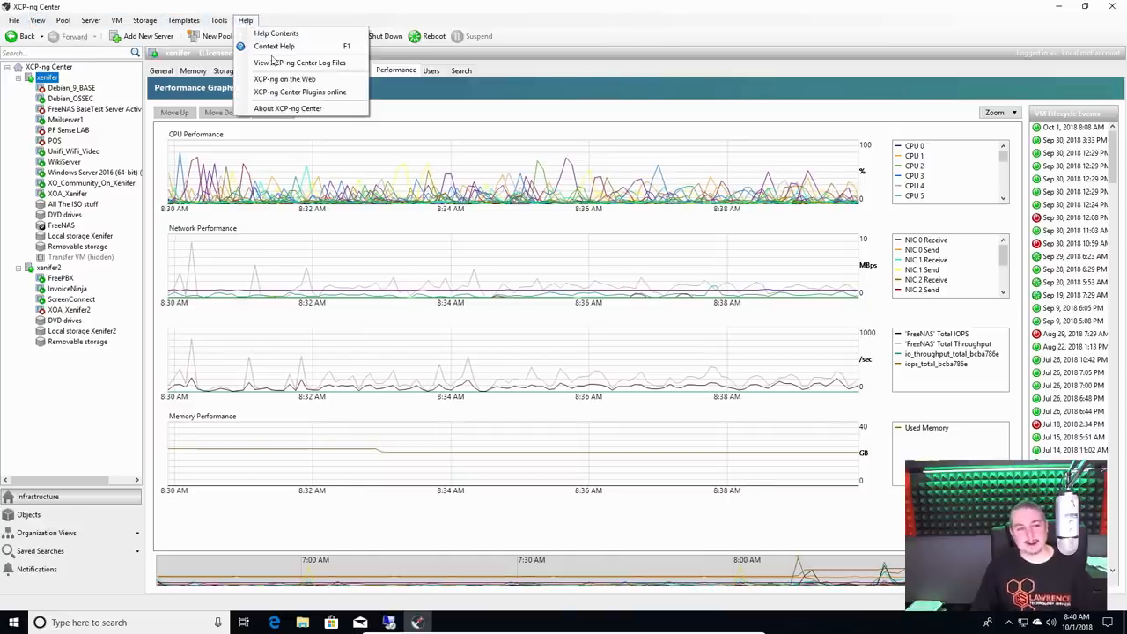
pyautogui.click(290, 113)
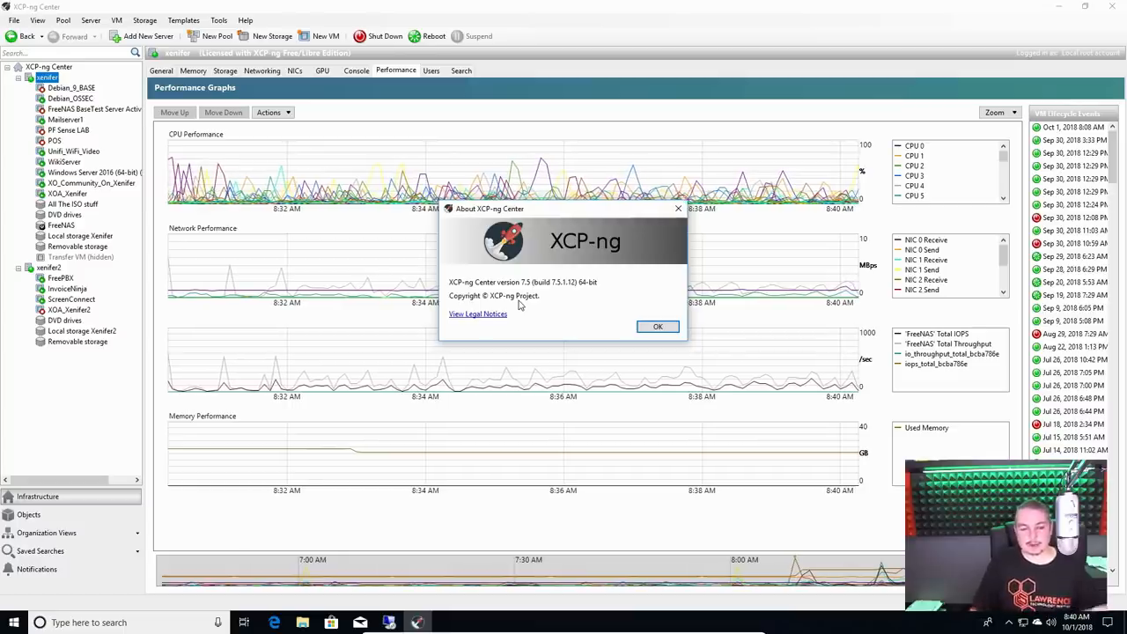
pyautogui.moveTo(597, 212); pyautogui.dragTo(574, 184)
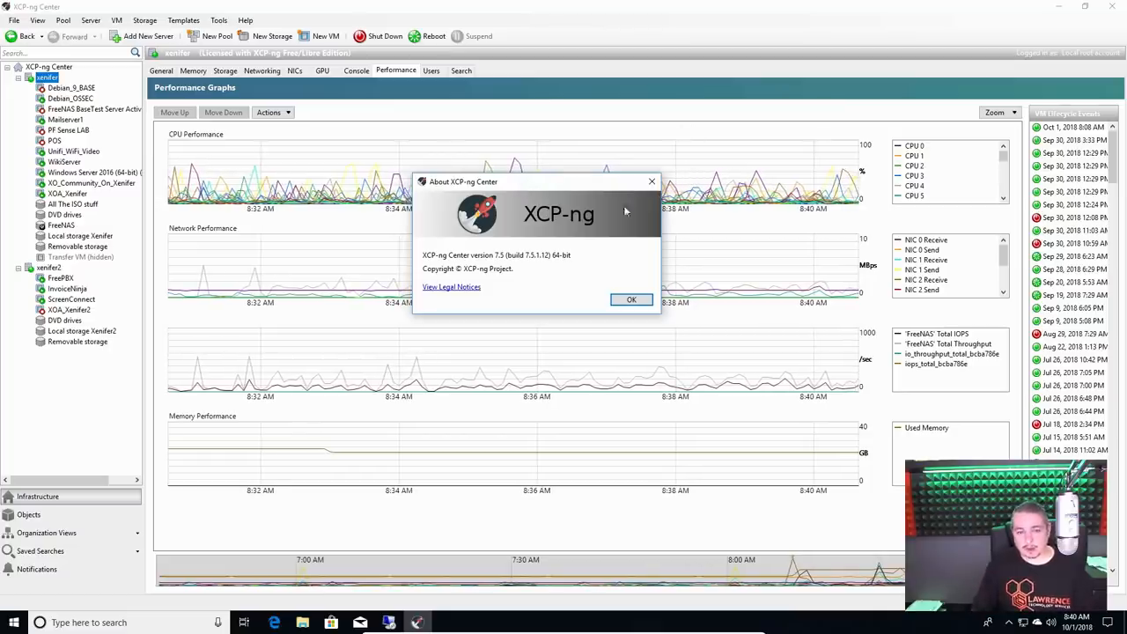
# Step: Dismiss the version info and stretch the graph range selector back to about 8:15 AM
pyautogui.click(652, 181)
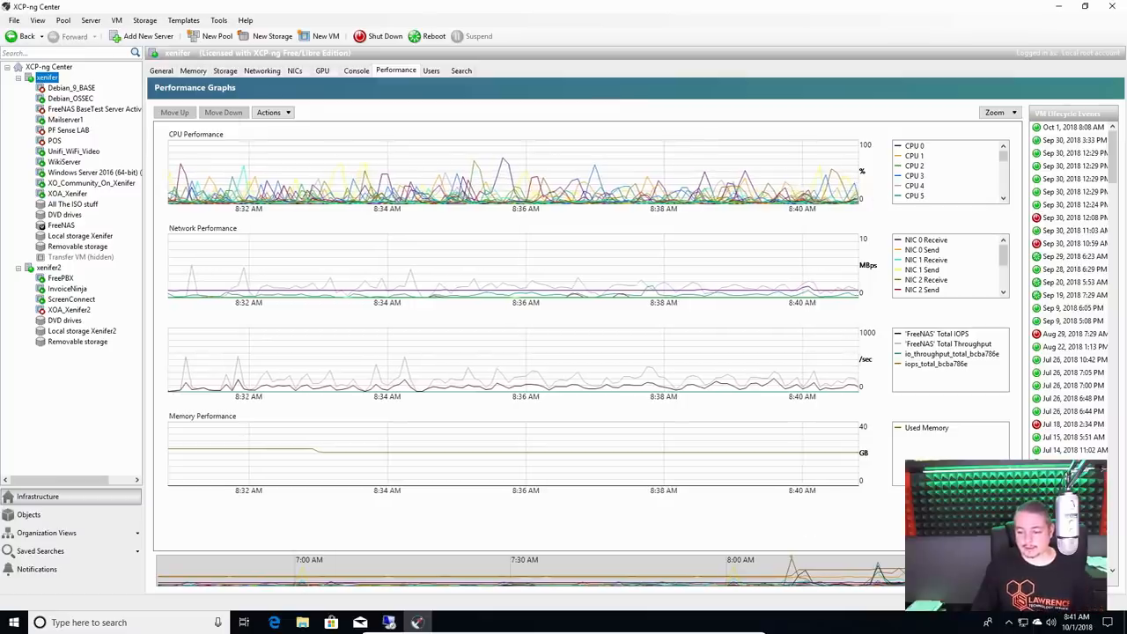
pyautogui.moveTo(873, 572)
pyautogui.mouseDown()
pyautogui.moveTo(799, 572)
pyautogui.moveTo(810, 572)
pyautogui.mouseUp()
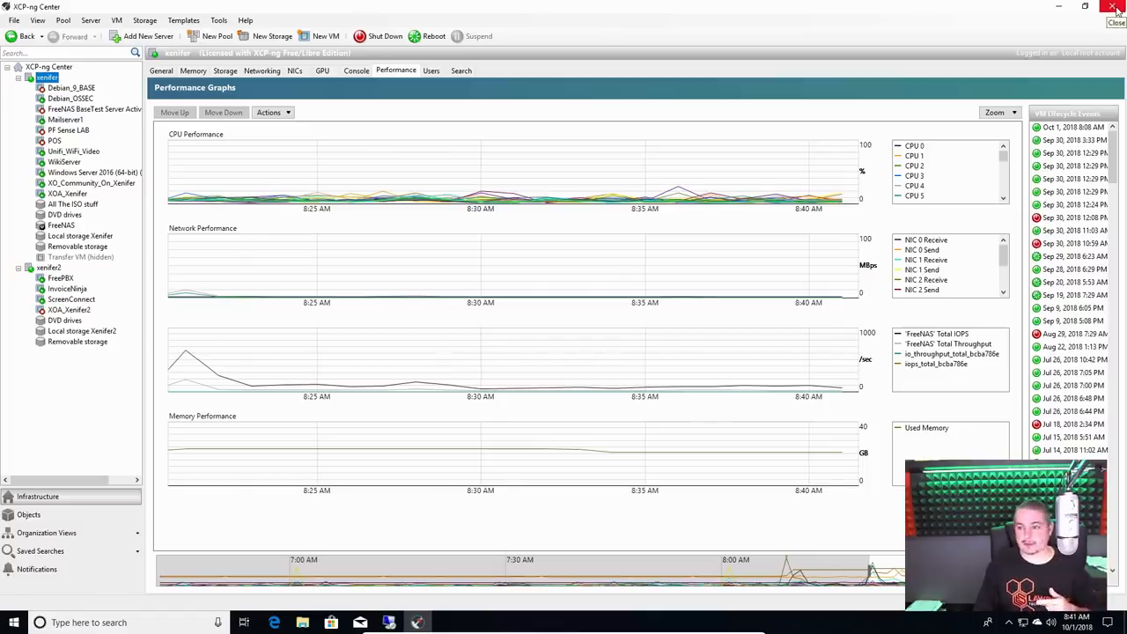
# Step: Close XCP-ng Center and switch the browser to the Xen Orchestra running-VM list
pyautogui.click(1114, 8)
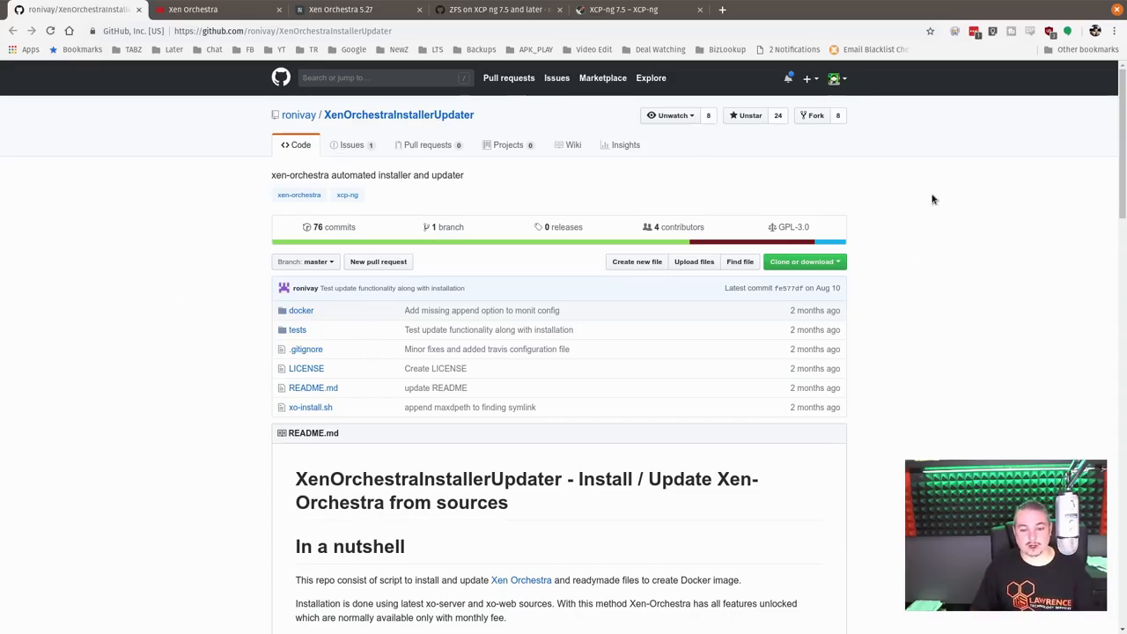
pyautogui.scroll(-3, 992, 246)
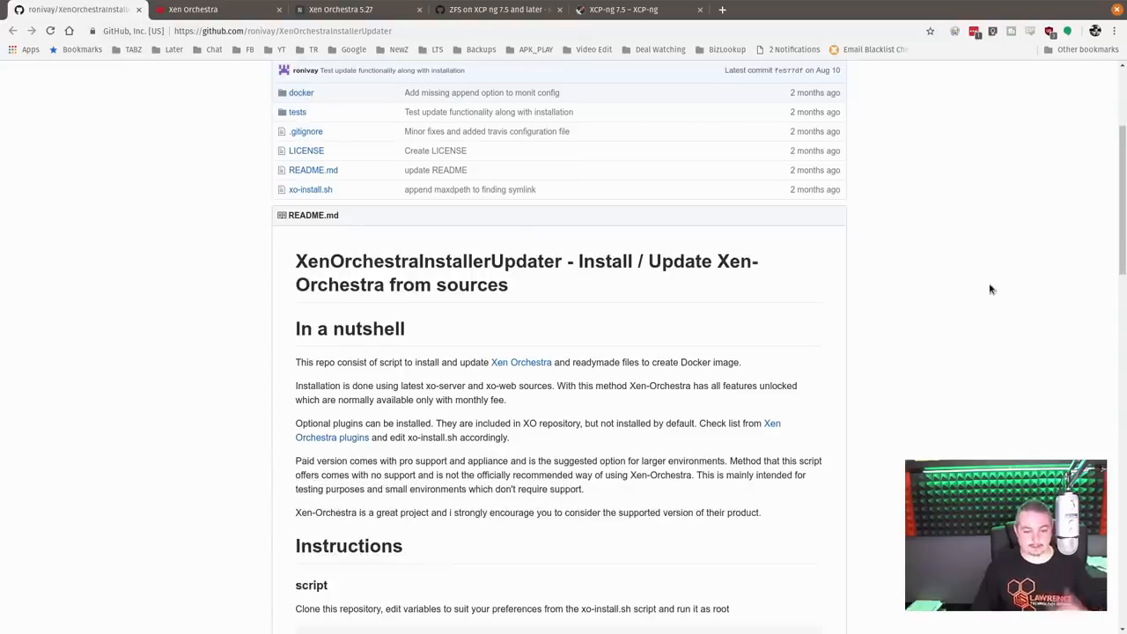
pyautogui.scroll(-3, 990, 289)
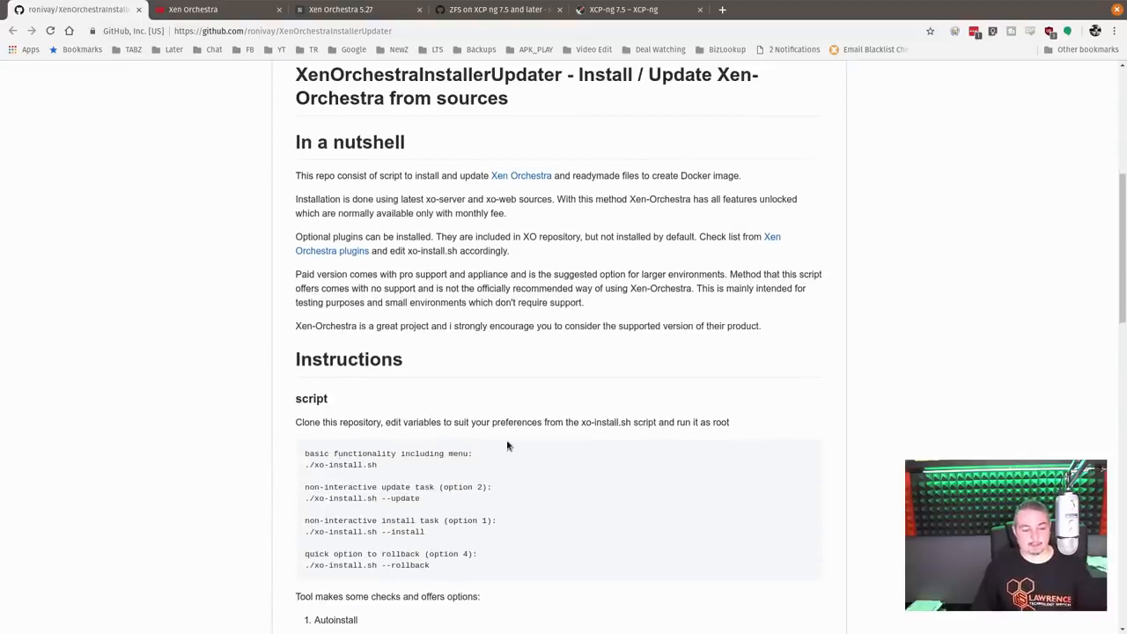
pyautogui.scroll(-3, 506, 444)
pyautogui.scroll(-1, 506, 445)
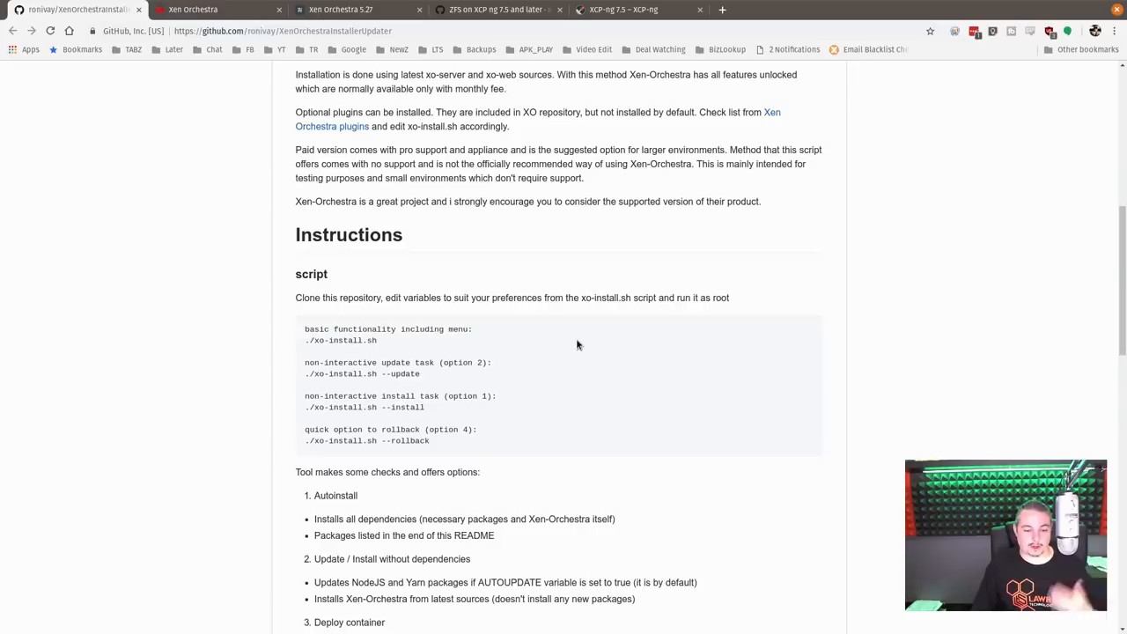
pyautogui.scroll(-3, 576, 338)
pyautogui.scroll(-2, 576, 338)
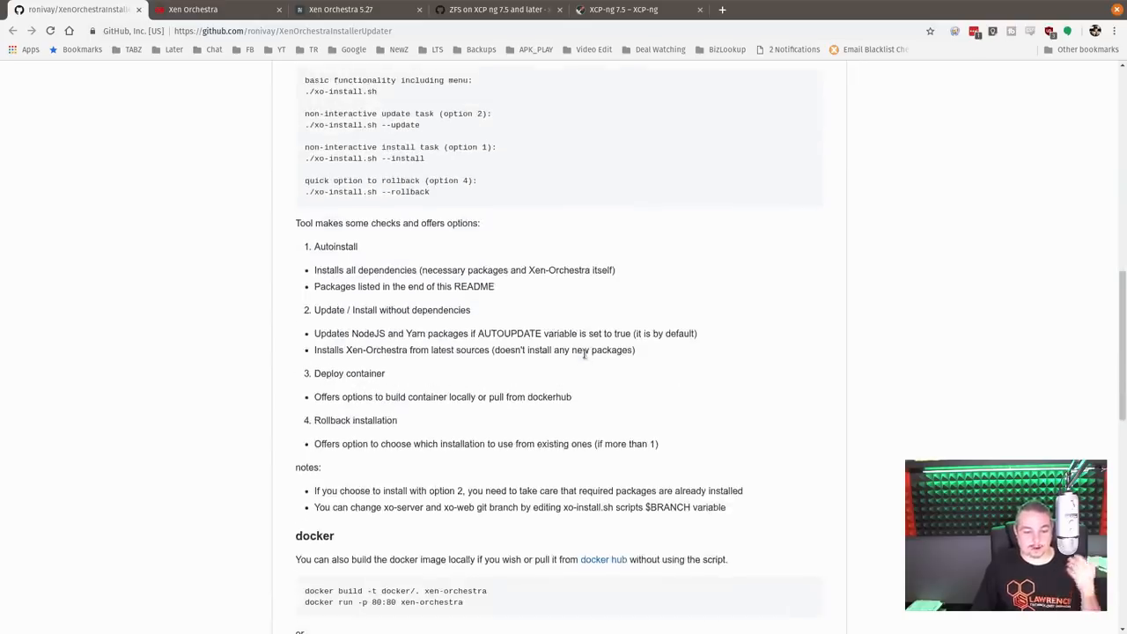
pyautogui.scroll(-3, 583, 355)
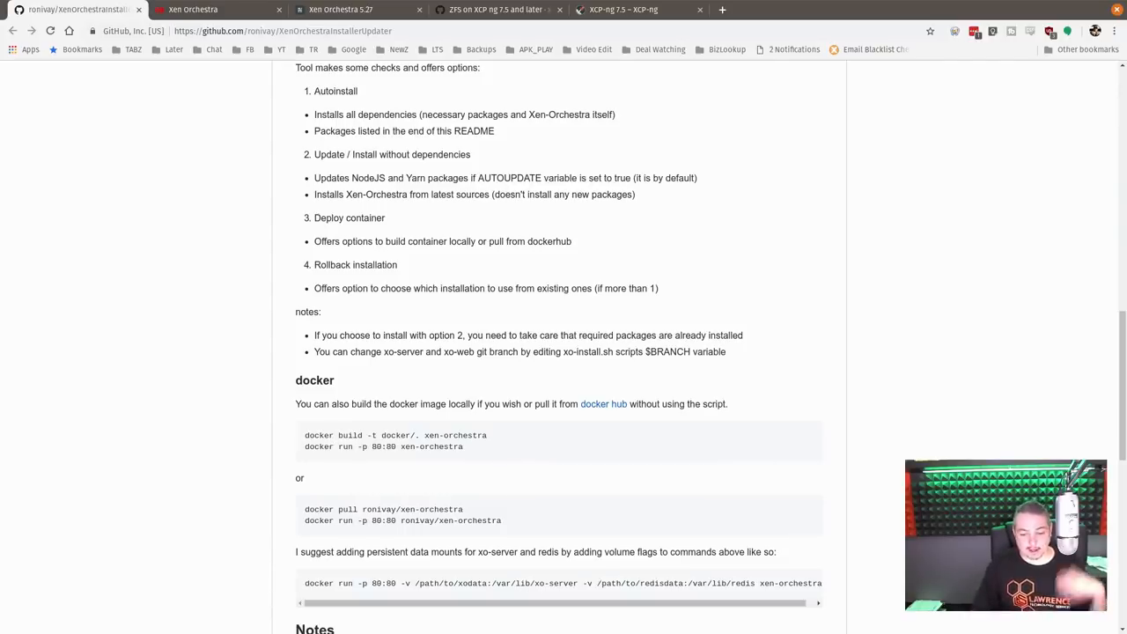
pyautogui.scroll(-4, 563, 352)
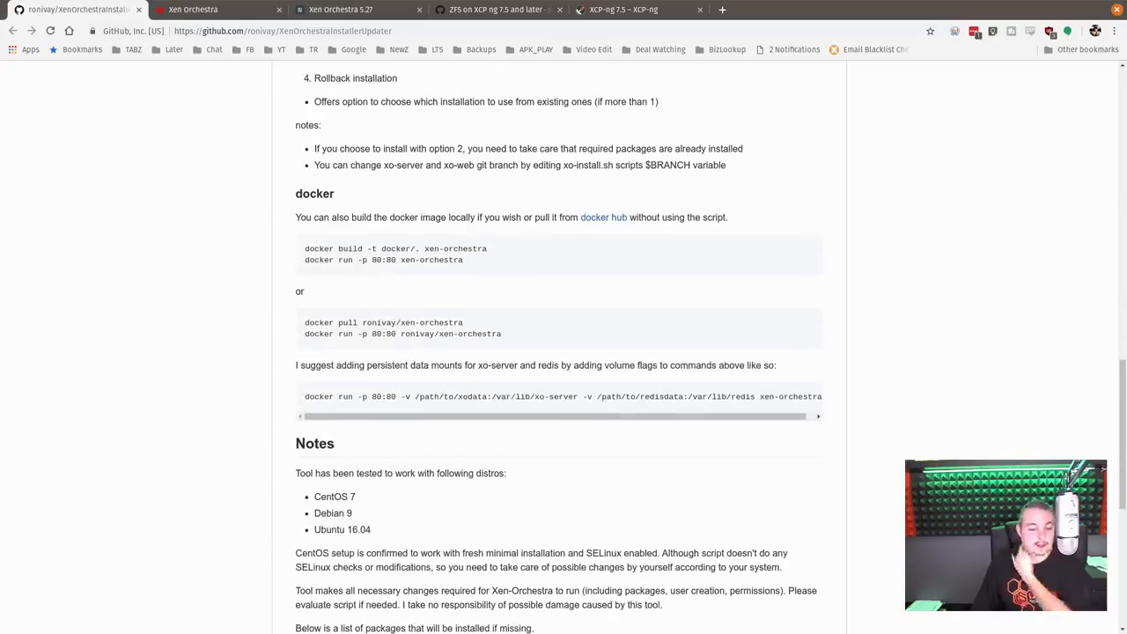
pyautogui.scroll(-3, 484, 497)
pyautogui.scroll(-3, 484, 497)
pyautogui.scroll(-3, 484, 497)
pyautogui.scroll(-2, 484, 502)
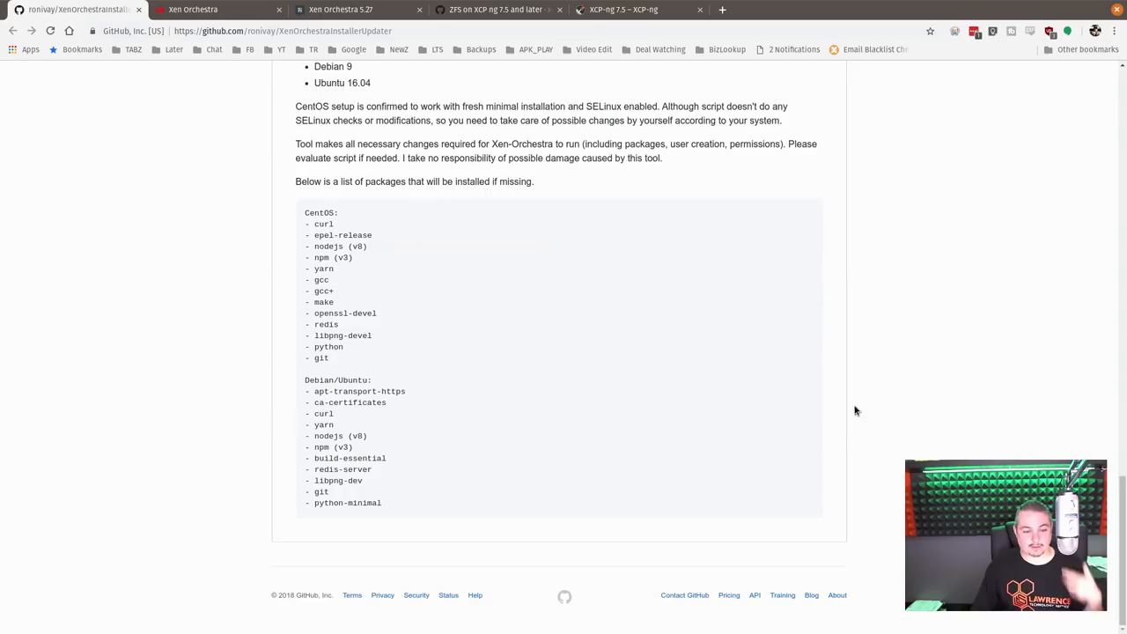
pyautogui.scroll(5, 484, 352)
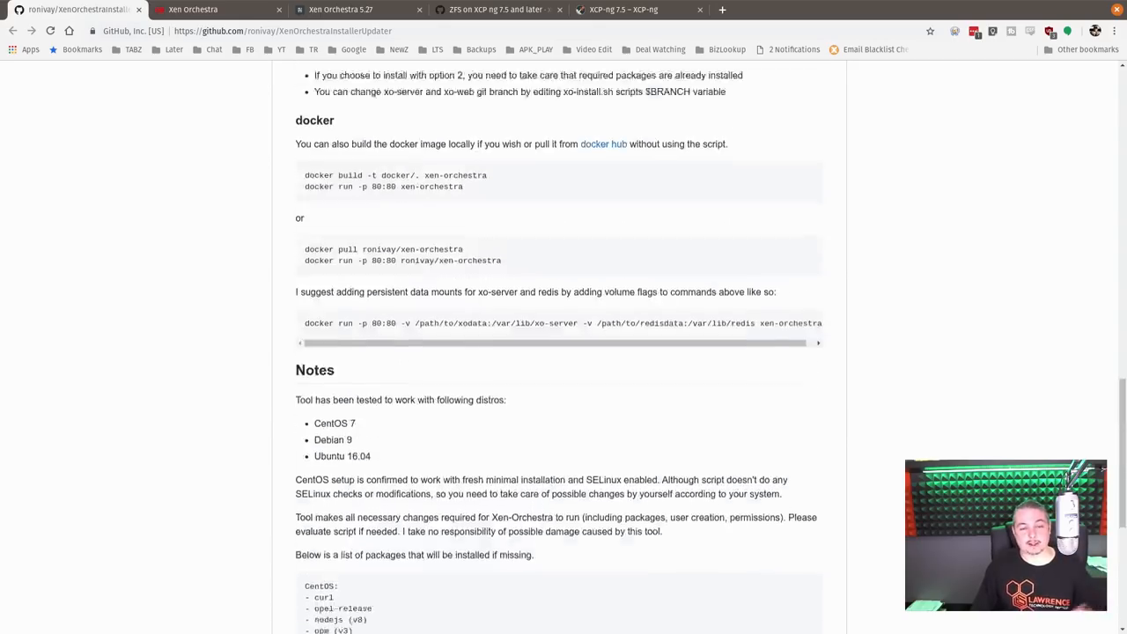
pyautogui.scroll(5, 484, 352)
pyautogui.scroll(5, 484, 352)
pyautogui.scroll(5, 484, 352)
pyautogui.scroll(5, 484, 352)
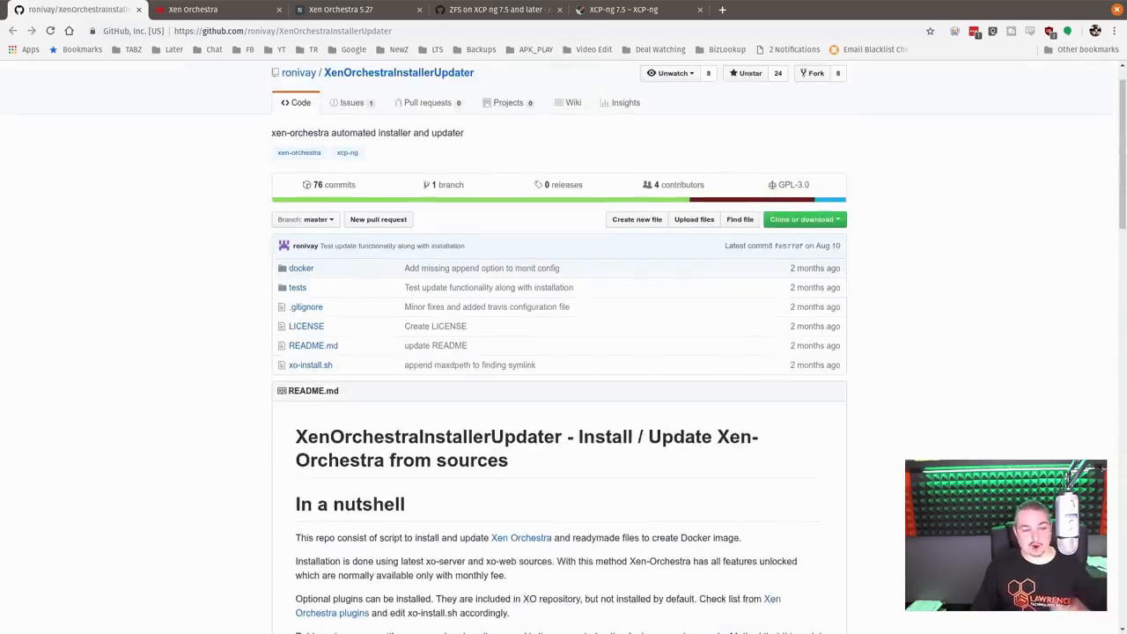
pyautogui.scroll(2, 484, 352)
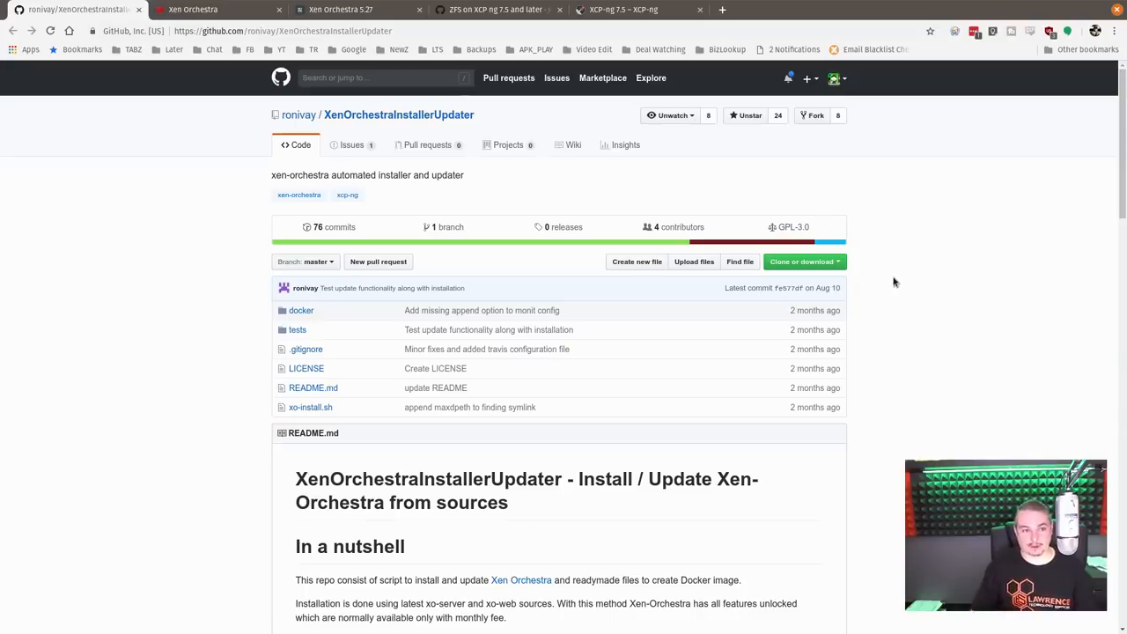
pyautogui.click(216, 10)
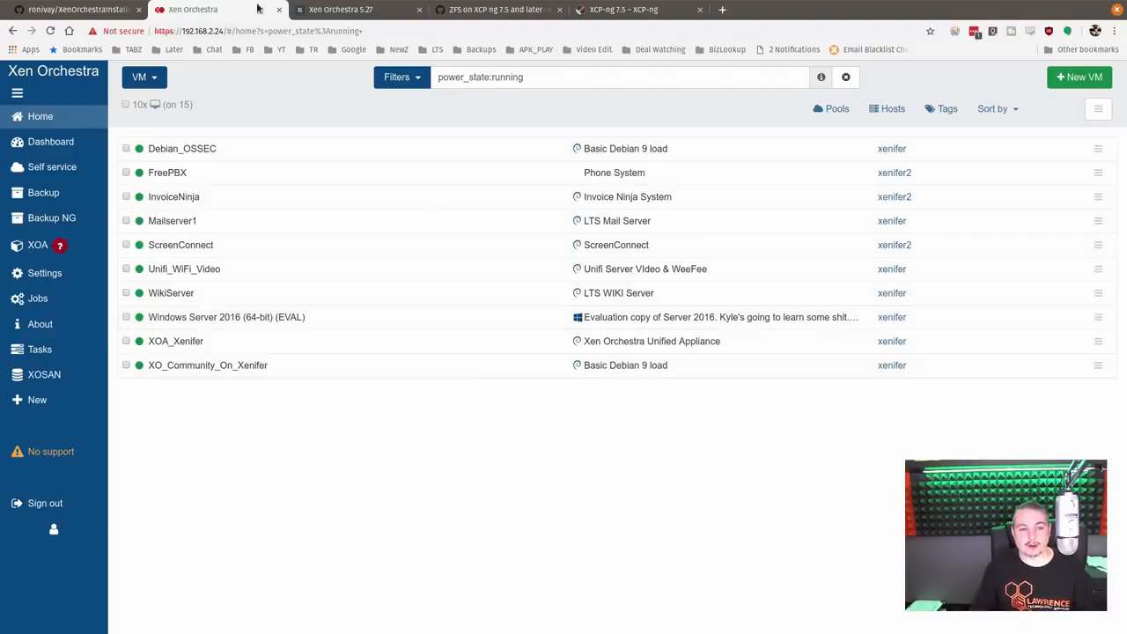
pyautogui.click(340, 9)
pyautogui.scroll(5, 557, 357)
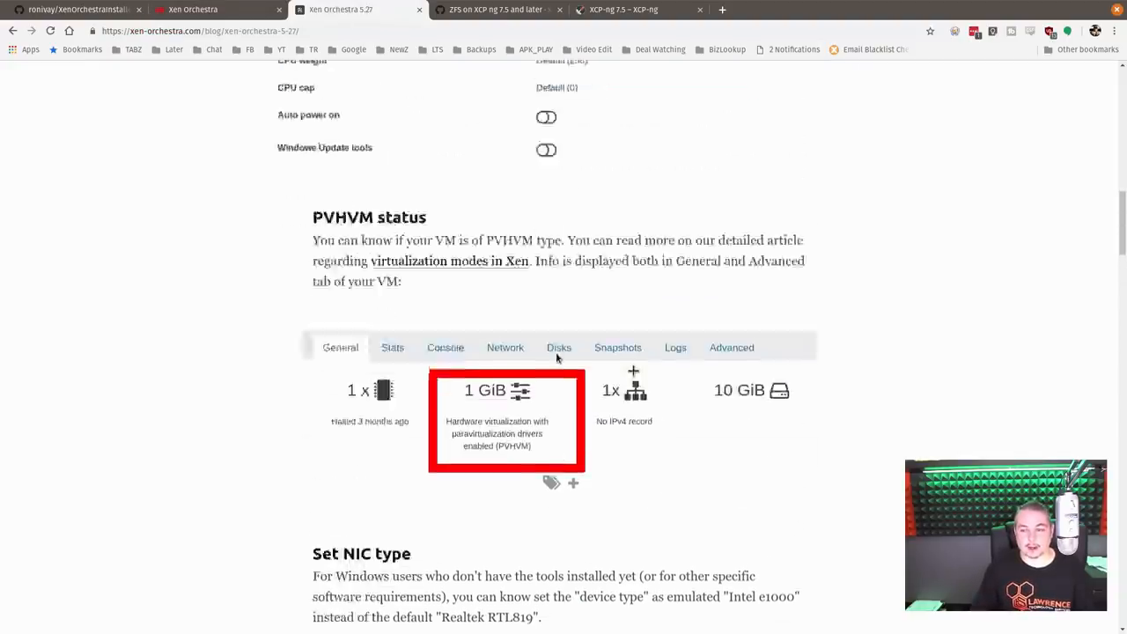
pyautogui.scroll(5, 556, 356)
pyautogui.scroll(6, 556, 357)
pyautogui.scroll(-2, 595, 456)
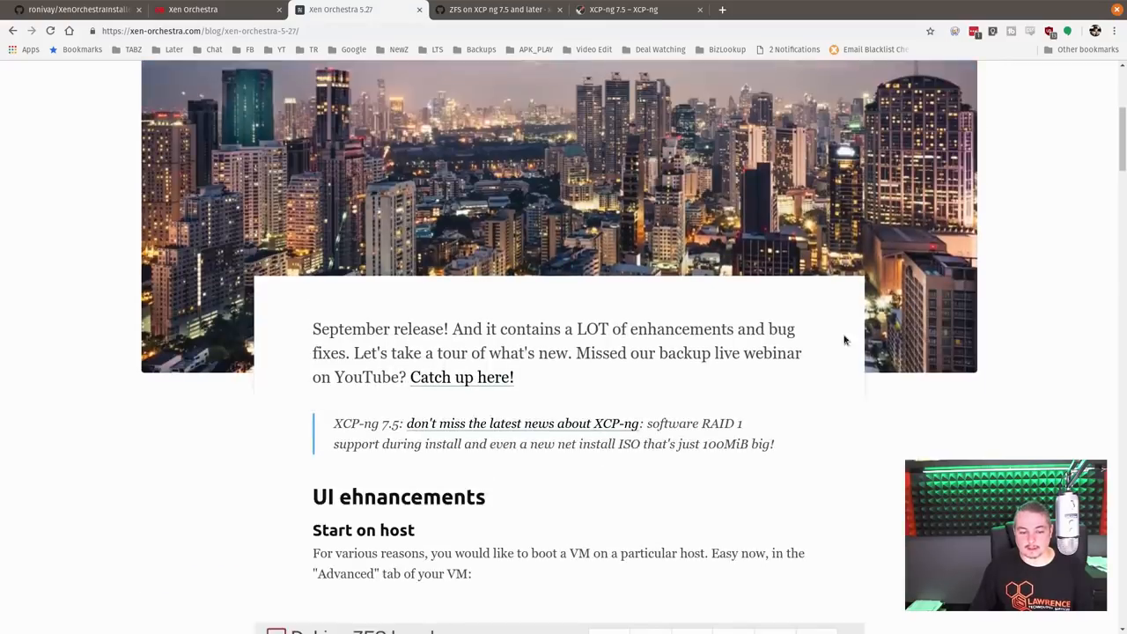
pyautogui.scroll(5, 845, 339)
pyautogui.scroll(5, 845, 338)
pyautogui.scroll(-5, 1072, 221)
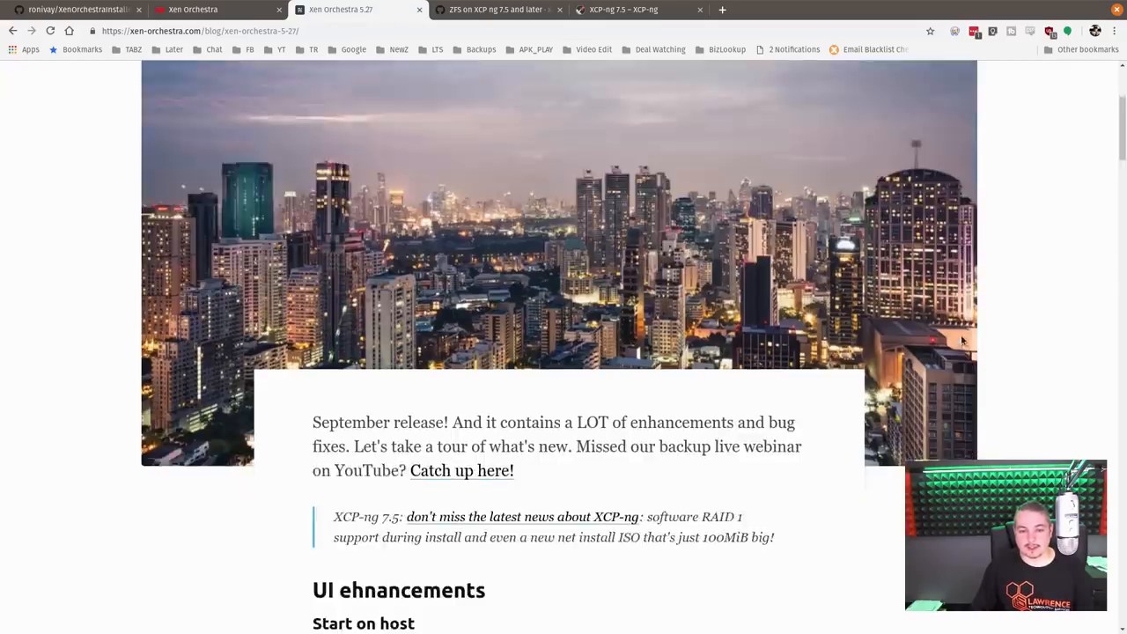
pyautogui.scroll(-3, 739, 370)
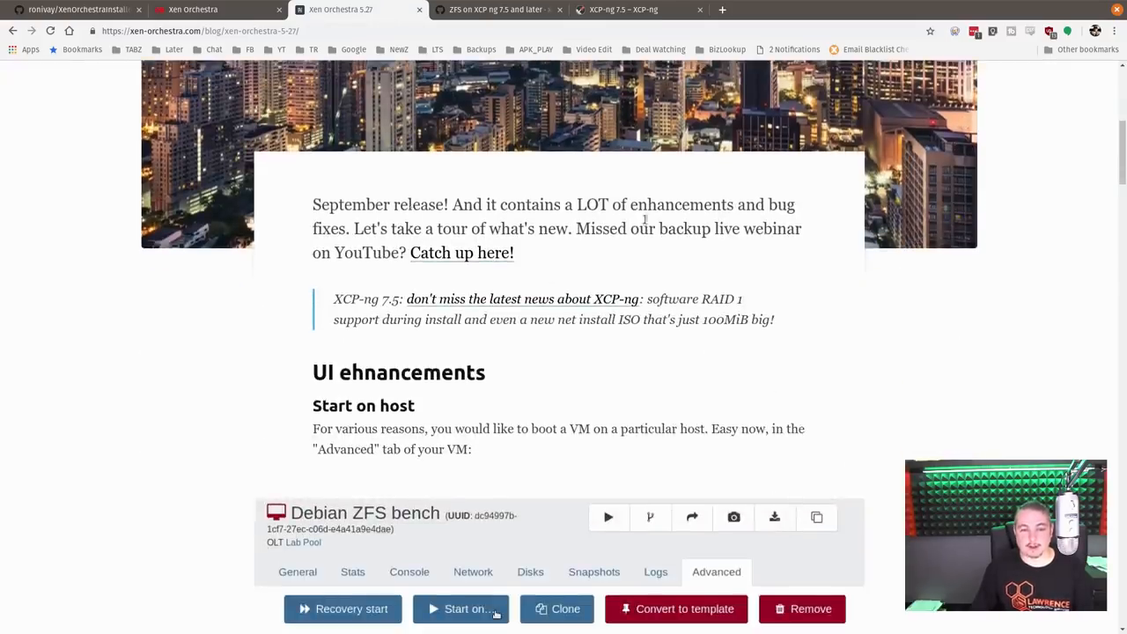
pyautogui.scroll(-3, 692, 273)
pyautogui.scroll(-3, 748, 334)
pyautogui.scroll(-4, 572, 336)
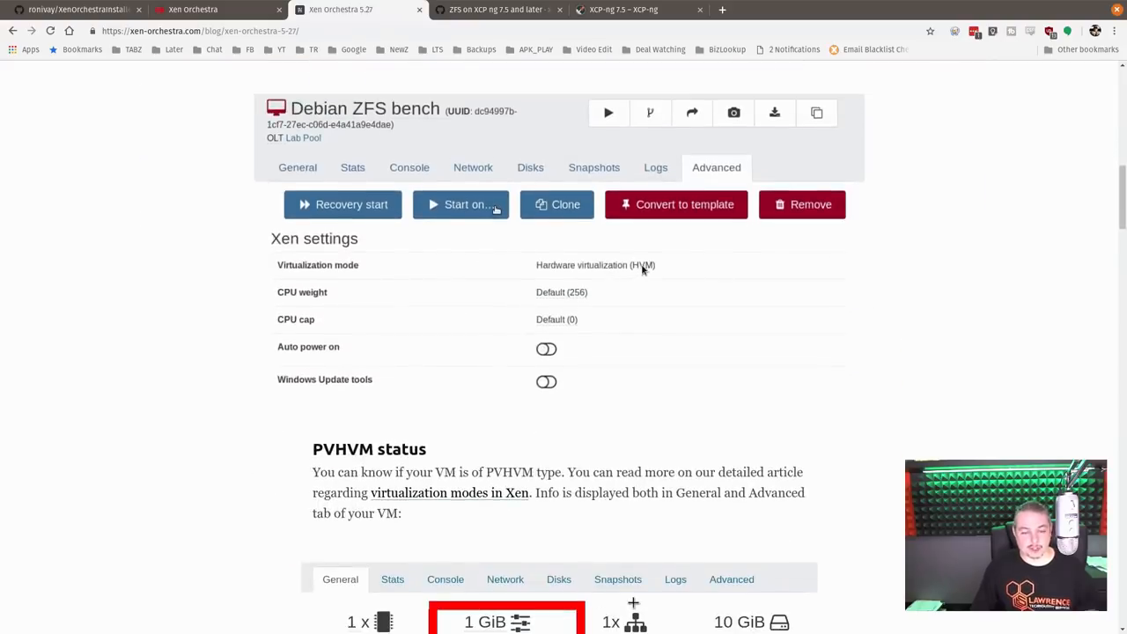
pyautogui.scroll(-3, 515, 312)
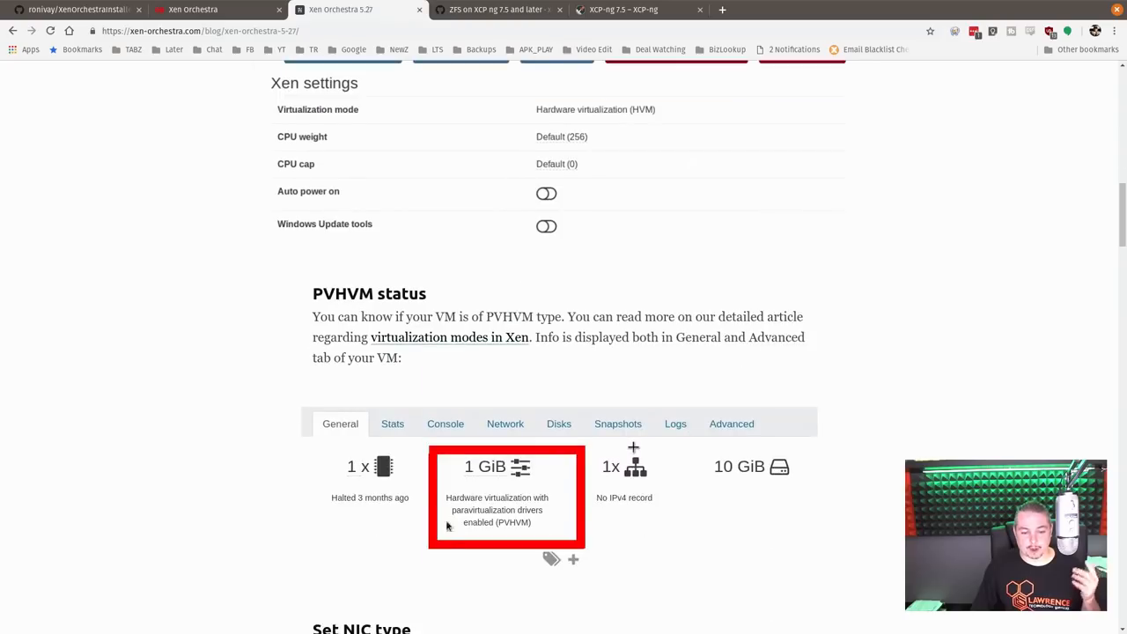
# Step: Check Debian_OSSEC's details for PVHVM mode, then return to the Xen Orchestra 5.27 notes
pyautogui.click(180, 10)
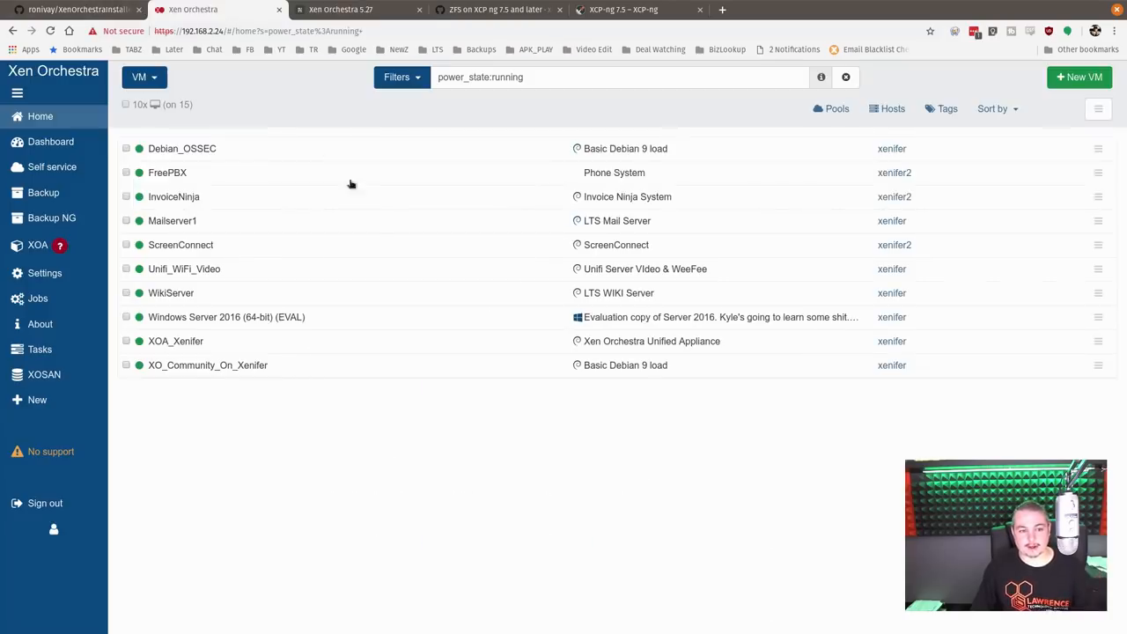
pyautogui.click(246, 148)
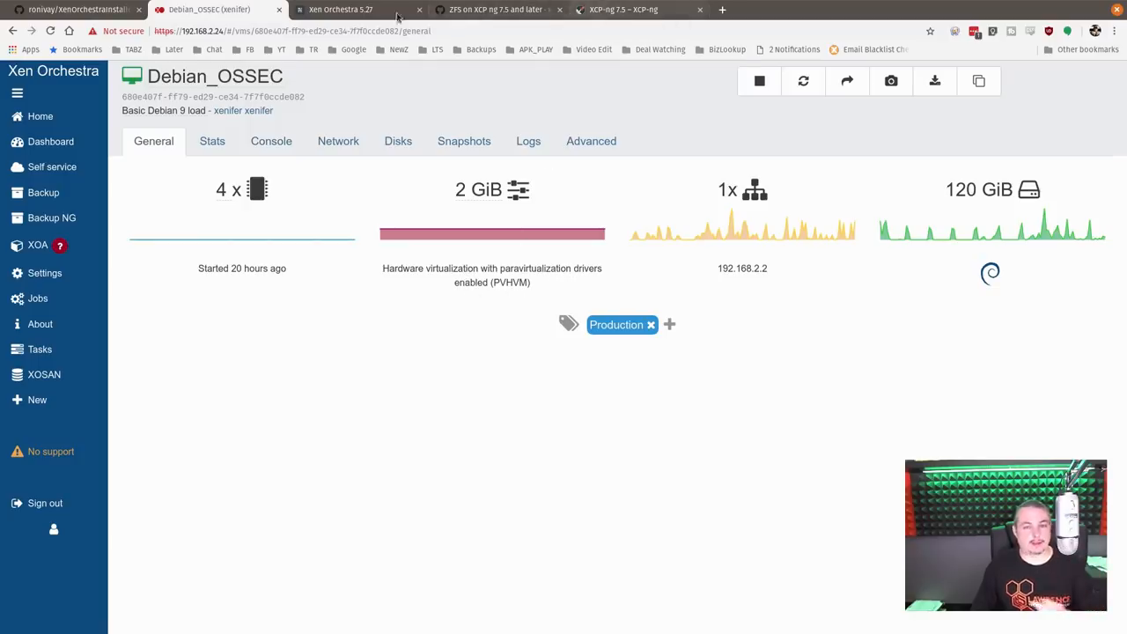
pyautogui.click(321, 10)
pyautogui.scroll(-5, 556, 426)
pyautogui.scroll(-3, 669, 344)
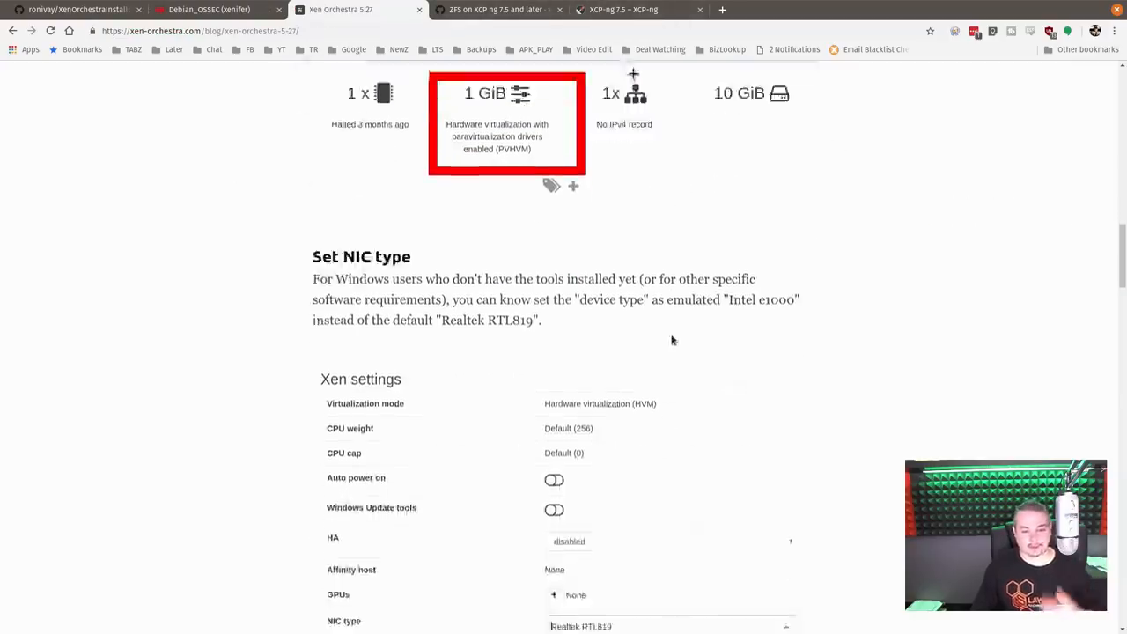
pyautogui.scroll(-2, 669, 343)
pyautogui.scroll(-1, 891, 466)
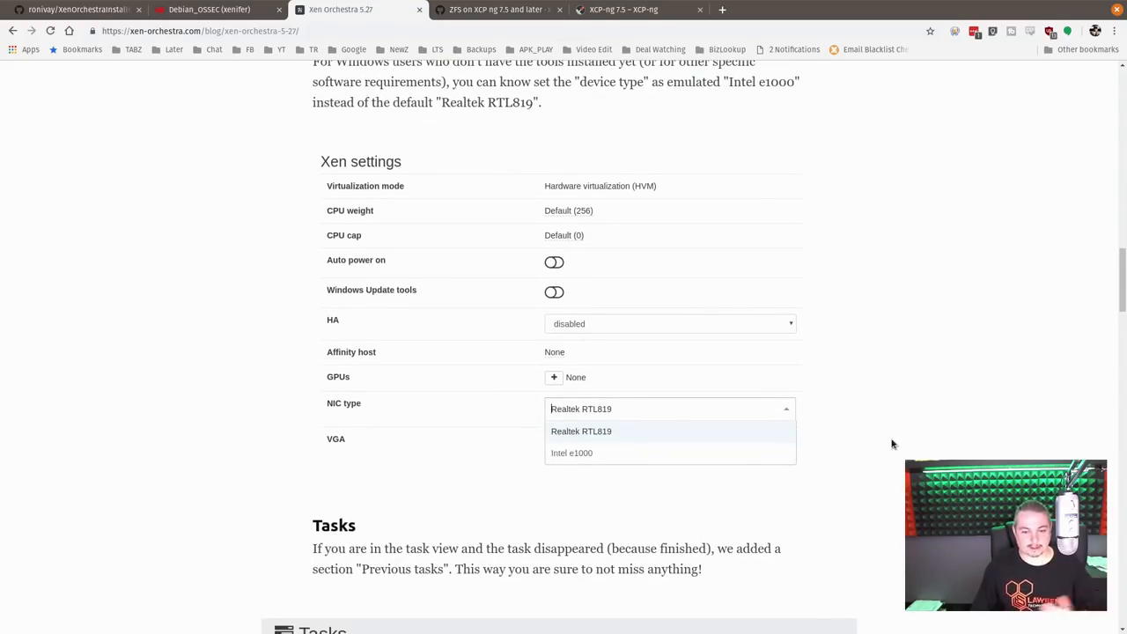
pyautogui.scroll(-2, 607, 435)
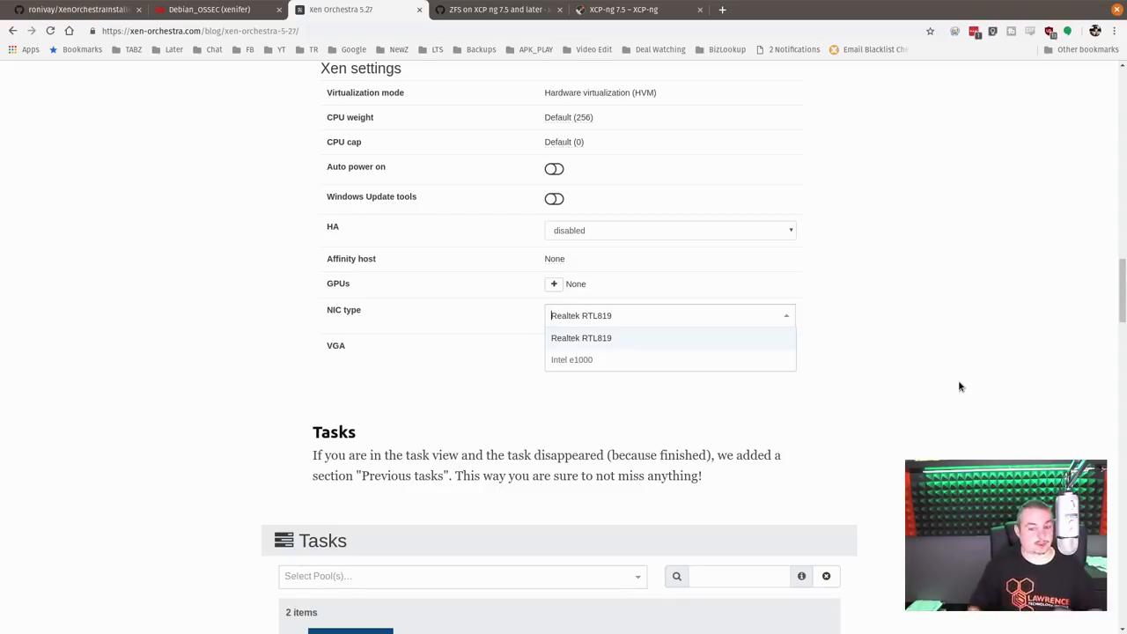
pyautogui.scroll(-2, 958, 379)
pyautogui.scroll(-1, 951, 387)
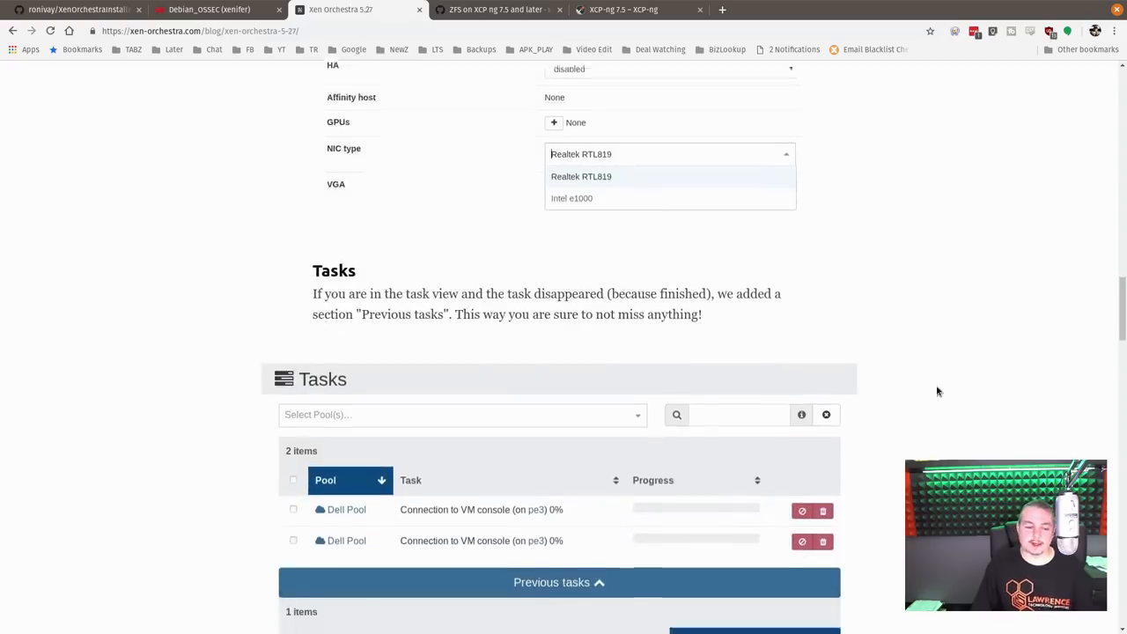
pyautogui.scroll(-2, 933, 396)
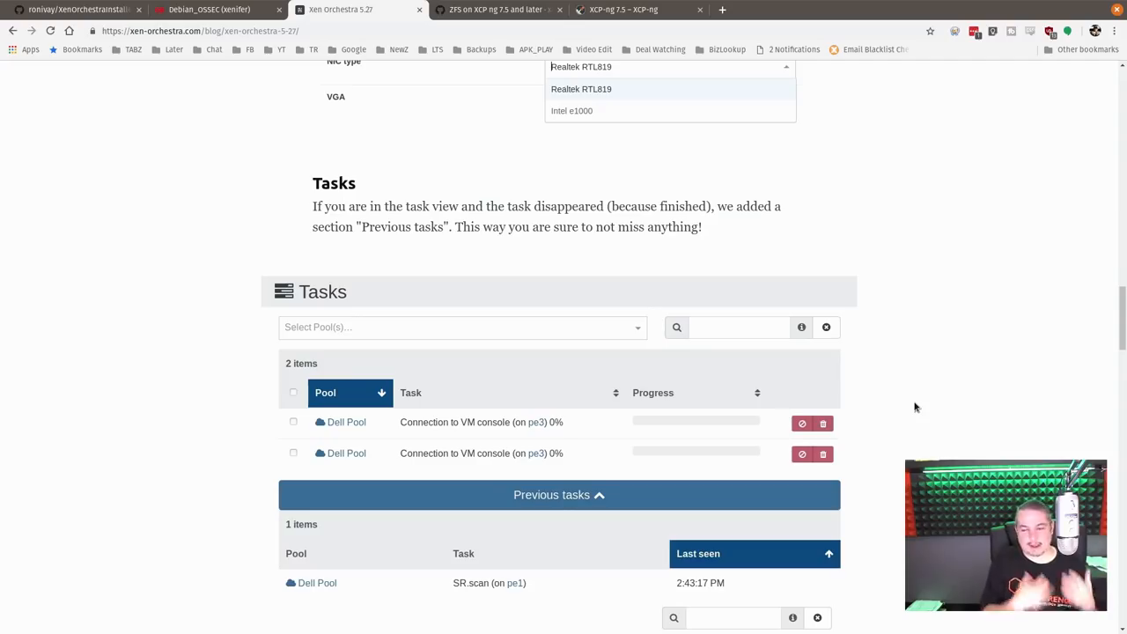
pyautogui.scroll(-2, 916, 407)
pyautogui.scroll(-1, 915, 407)
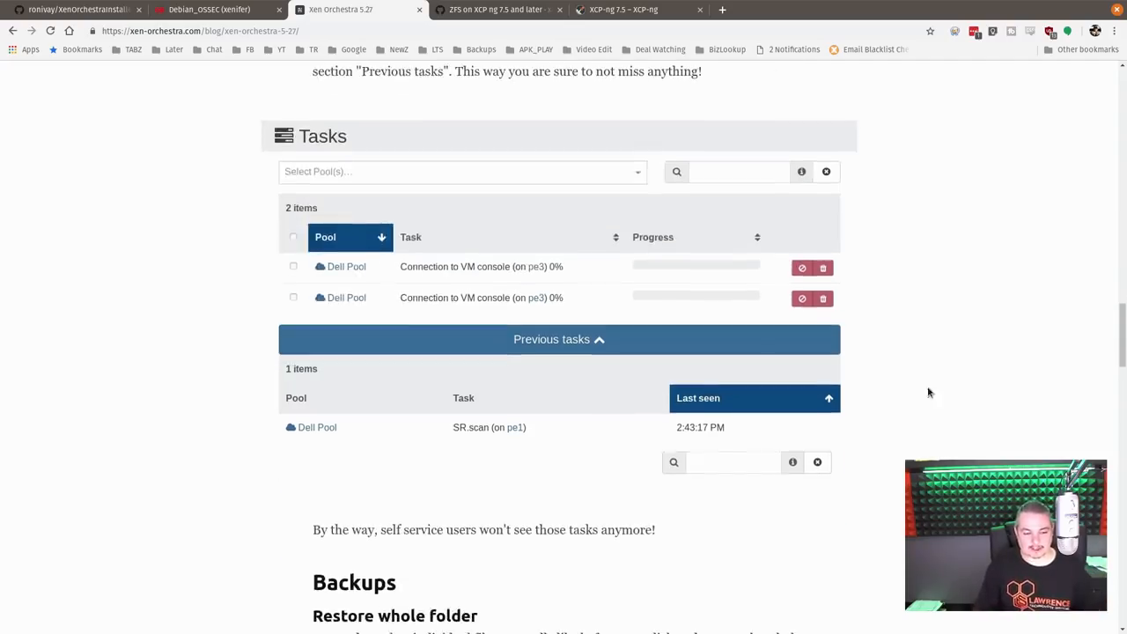
pyautogui.scroll(-2, 929, 393)
pyautogui.scroll(-1, 929, 393)
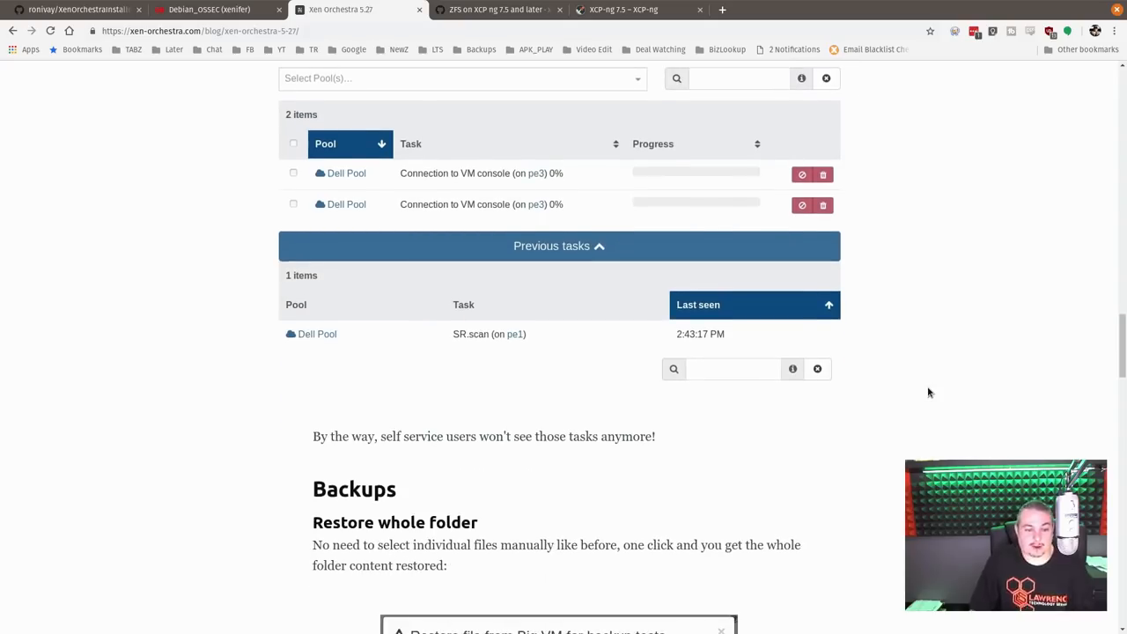
pyautogui.scroll(-2, 929, 393)
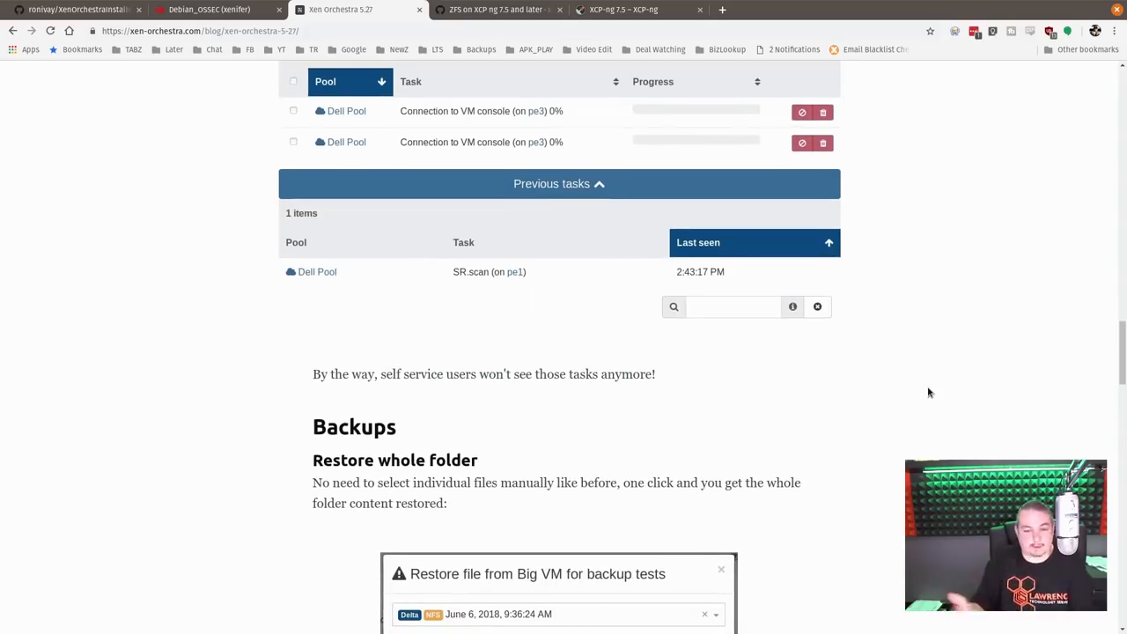
pyautogui.scroll(3, 432, 175)
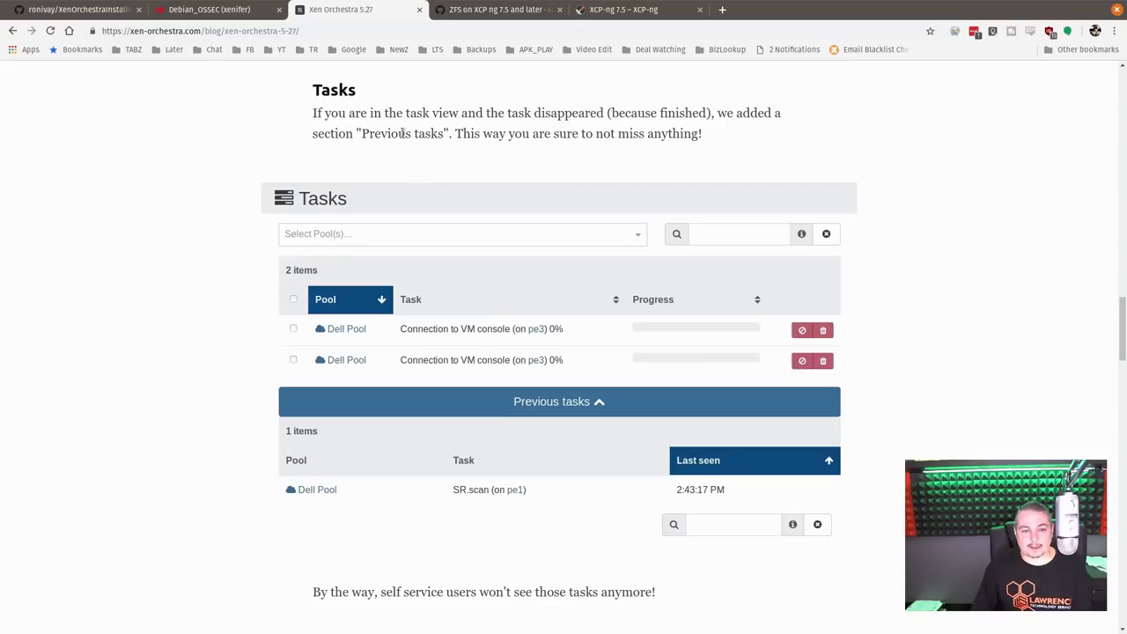
pyautogui.scroll(-1, 784, 393)
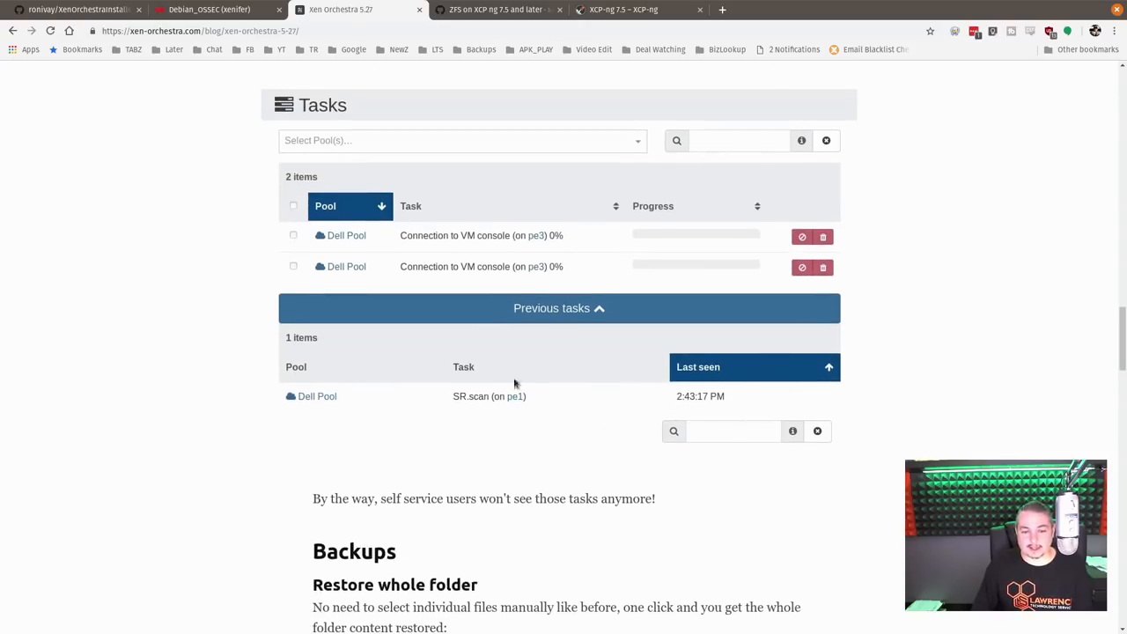
pyautogui.scroll(-2, 500, 383)
pyautogui.scroll(-2, 925, 343)
pyautogui.scroll(-1, 925, 343)
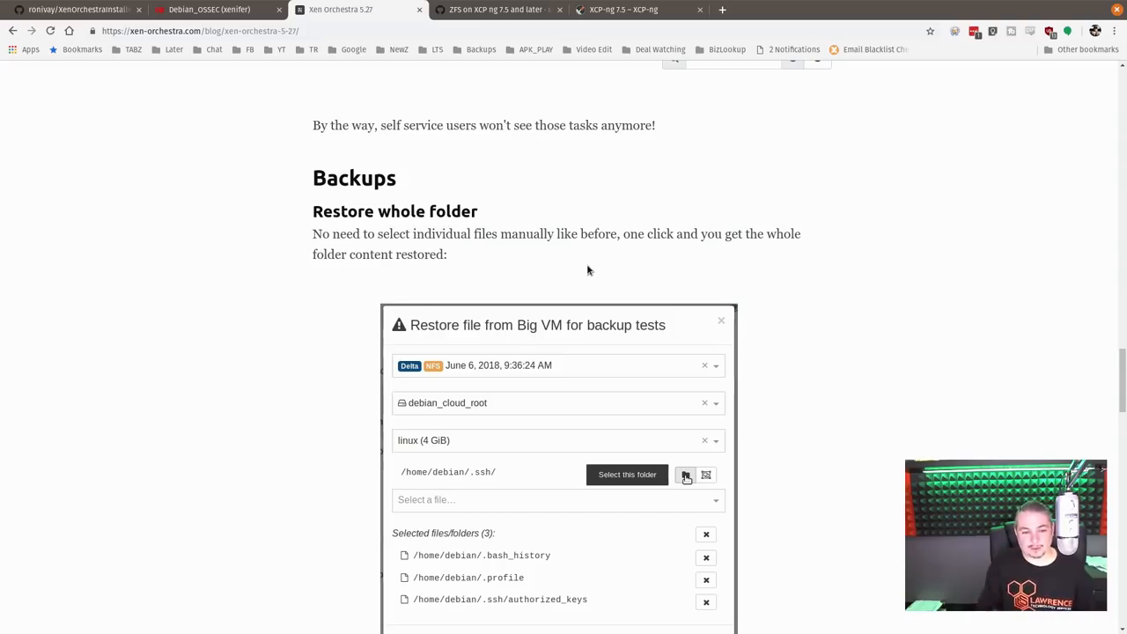
pyautogui.scroll(-2, 755, 255)
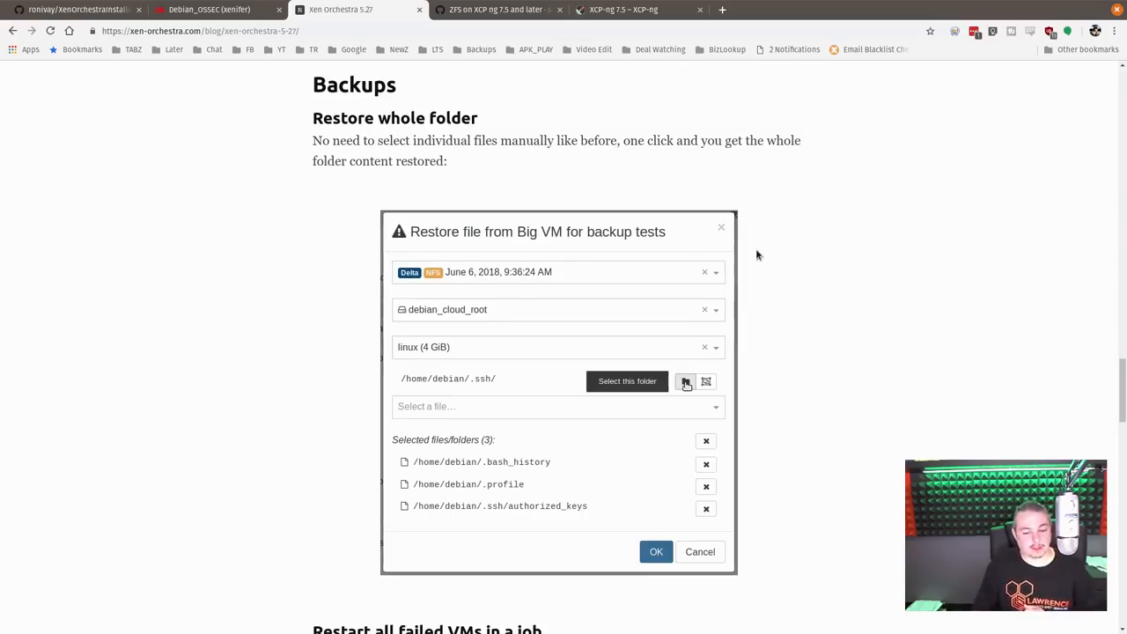
pyautogui.scroll(-2, 756, 254)
pyautogui.scroll(-2, 759, 290)
pyautogui.scroll(-2, 761, 332)
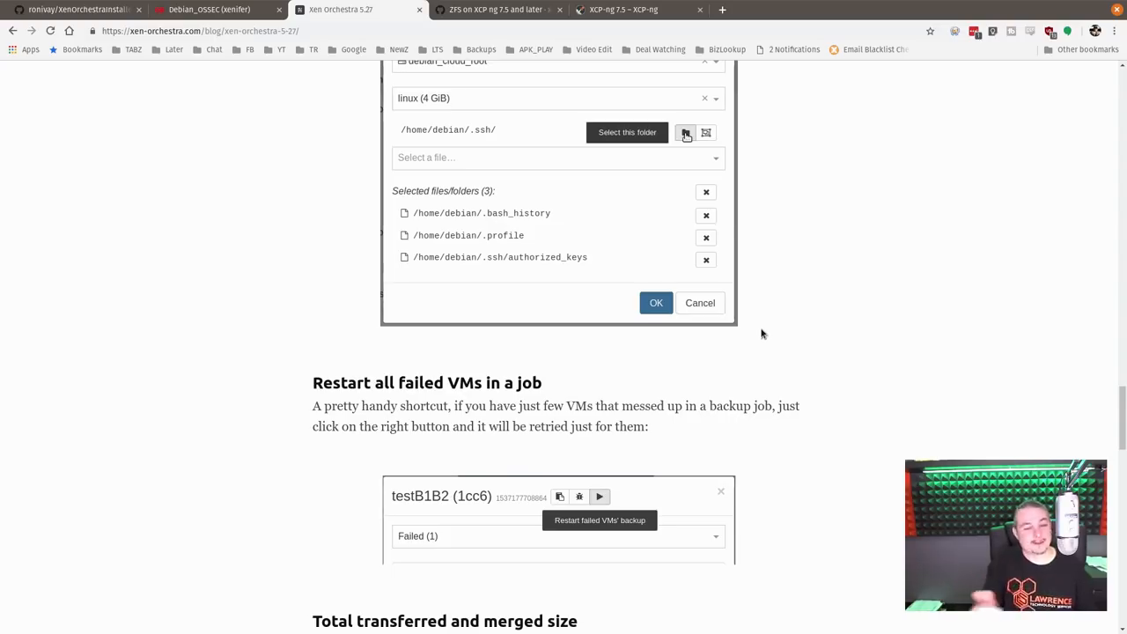
pyautogui.scroll(-2, 762, 333)
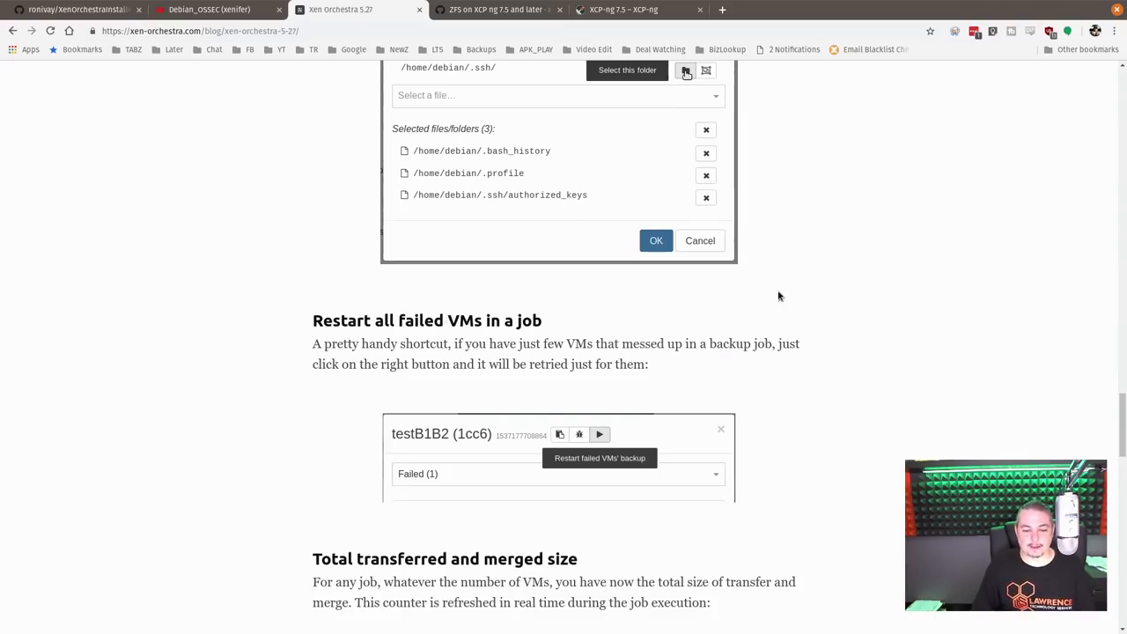
pyautogui.scroll(-4, 779, 296)
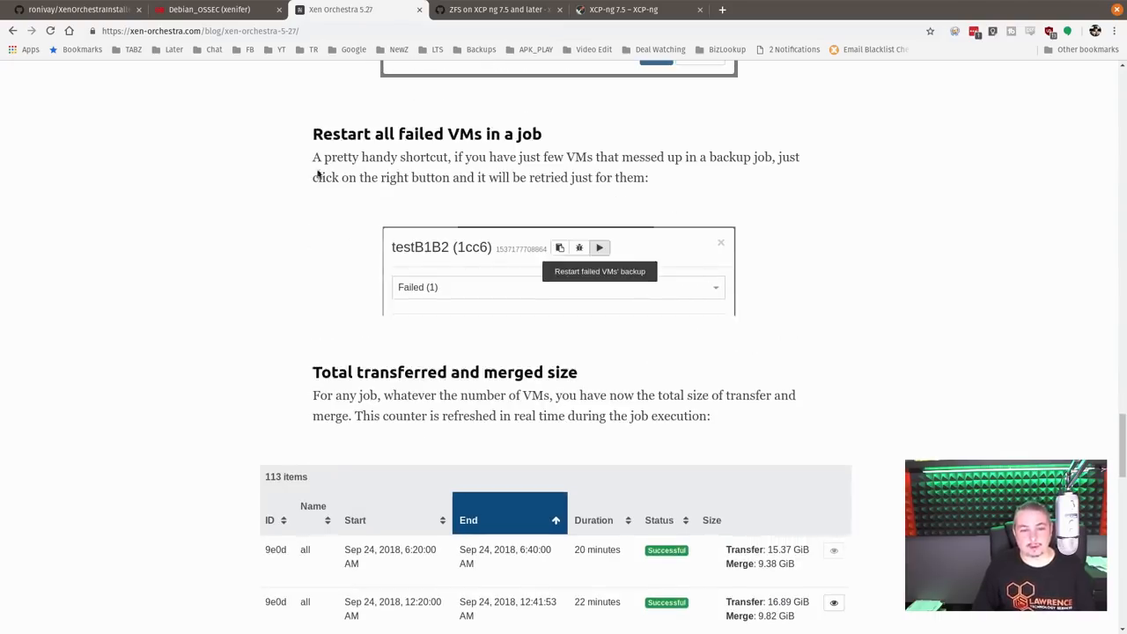
pyautogui.scroll(-3, 428, 237)
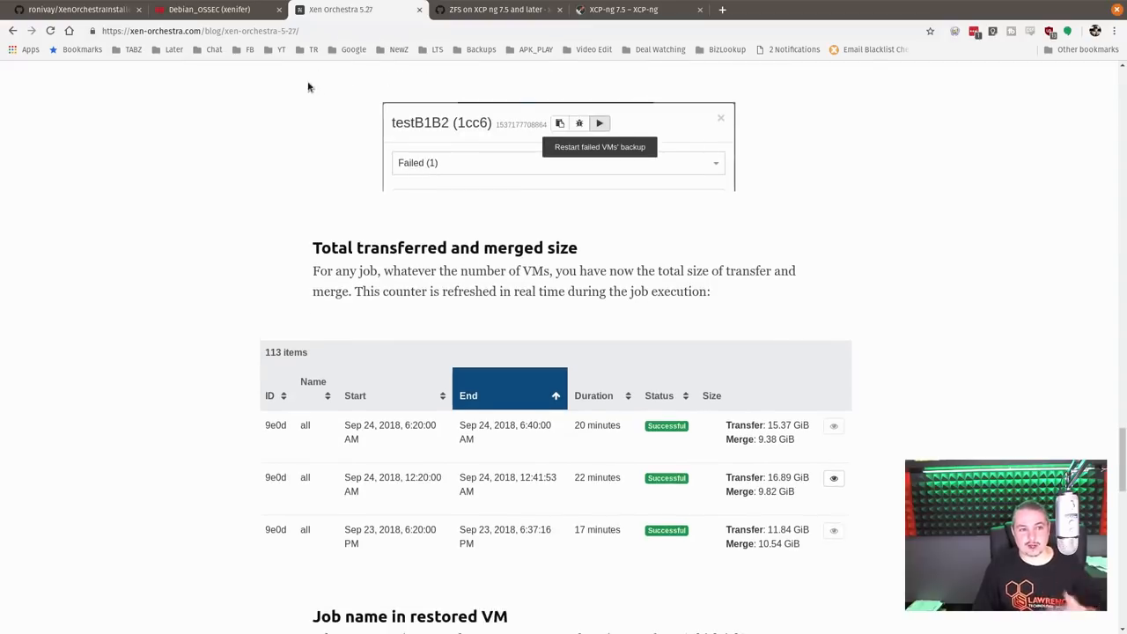
# Step: From the Debian_OSSEC page, go through Jobs to the Scheduling page with its New schedule form
pyautogui.click(211, 9)
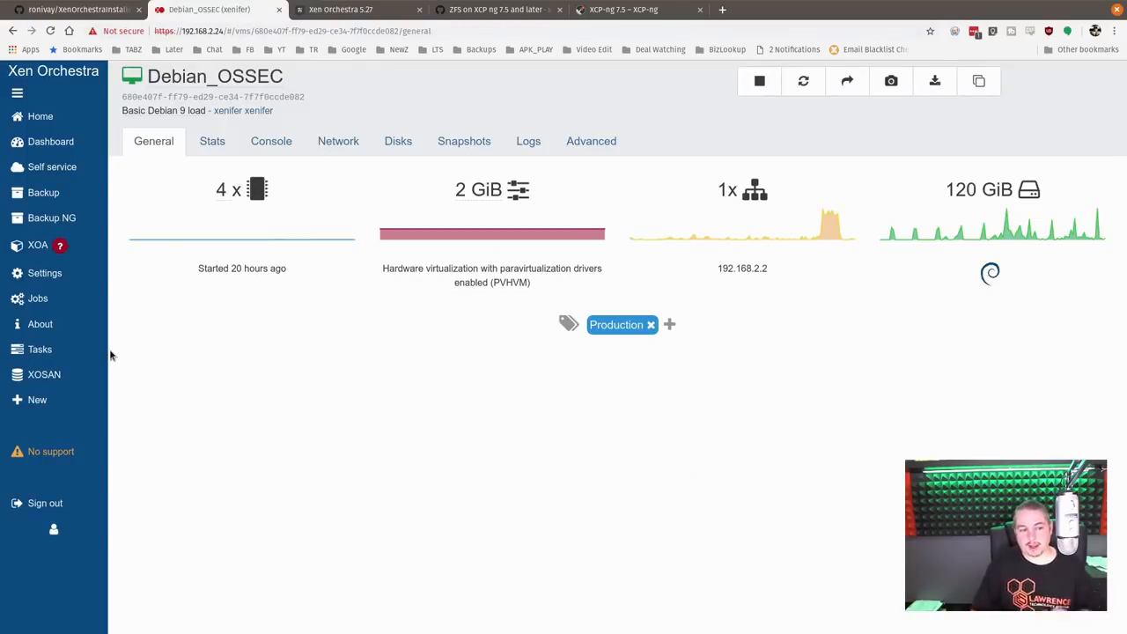
pyautogui.click(37, 297)
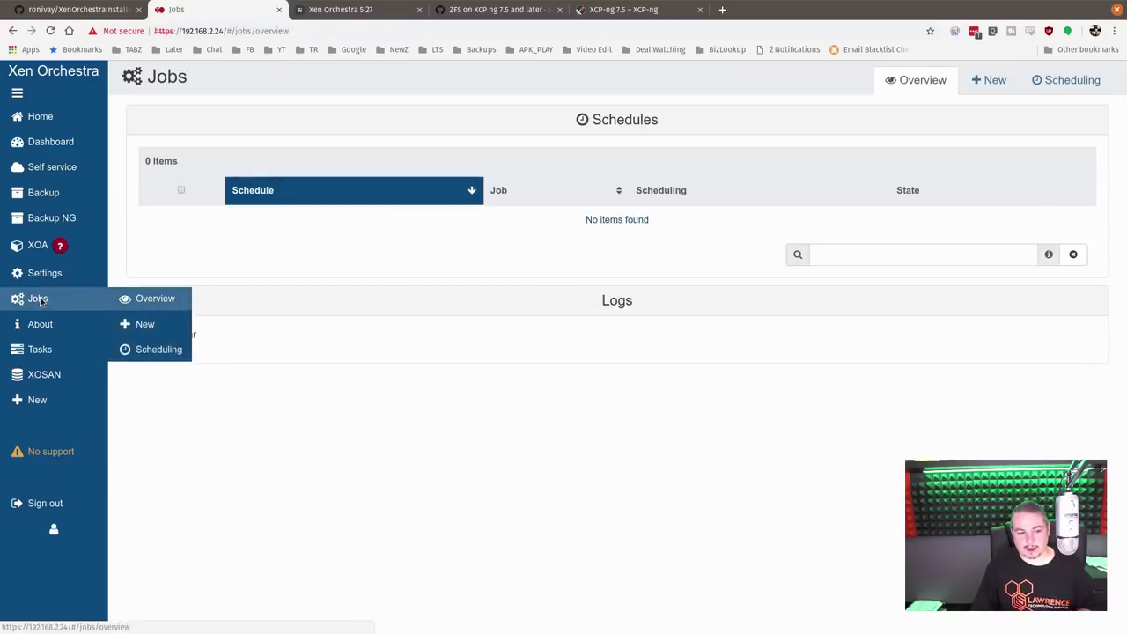
pyautogui.click(158, 349)
pyautogui.scroll(-2, 491, 352)
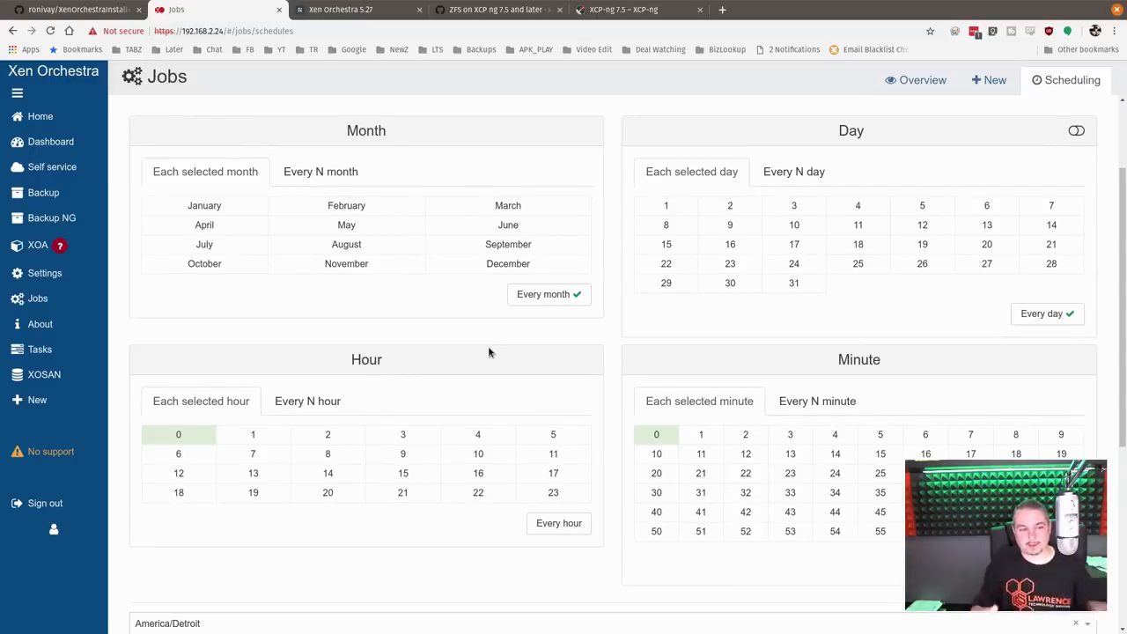
pyautogui.scroll(3, 490, 352)
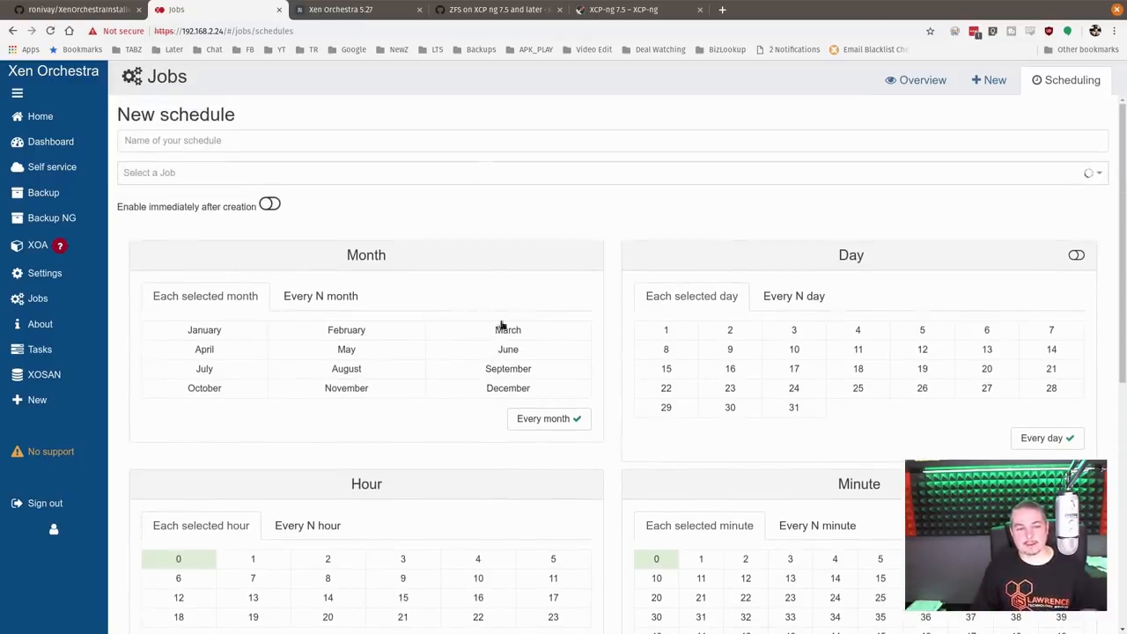
# Step: Finish the Xen Orchestra 5.27 notes and close them, leaving the ZFS wiki showing
pyautogui.click(352, 9)
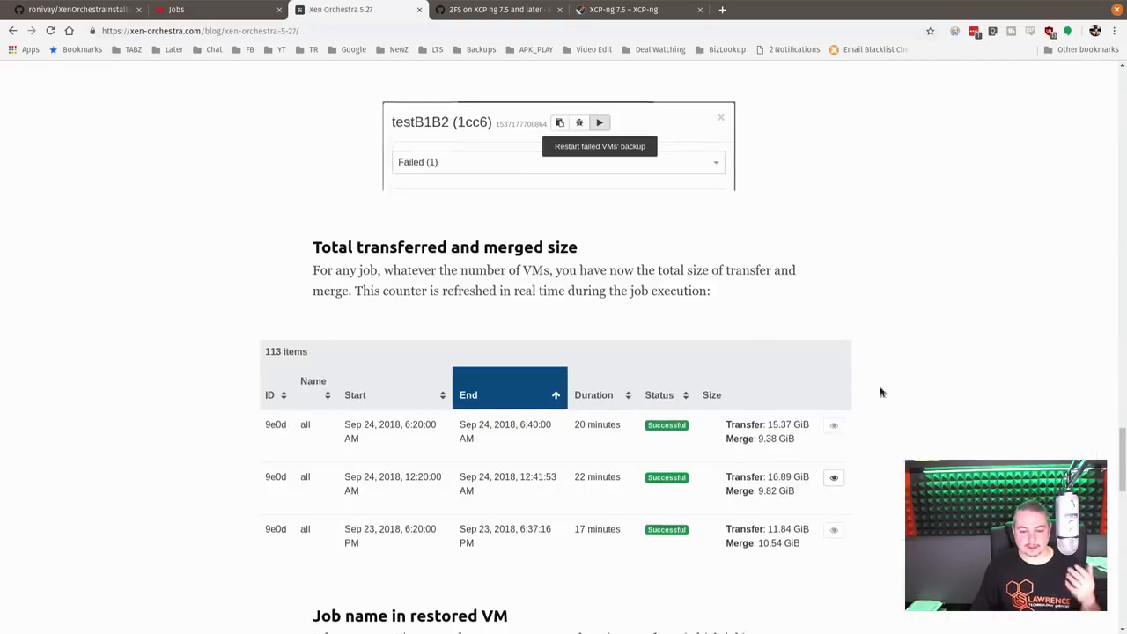
pyautogui.scroll(-3, 334, 450)
pyautogui.scroll(-2, 577, 428)
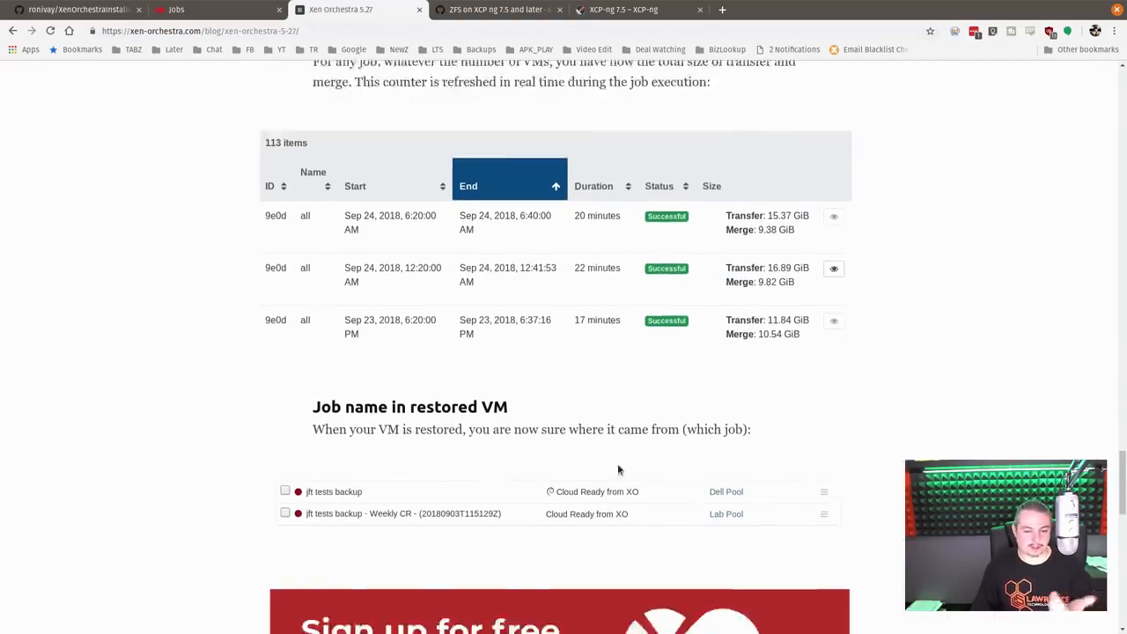
pyautogui.scroll(-2, 617, 463)
pyautogui.scroll(-1, 880, 423)
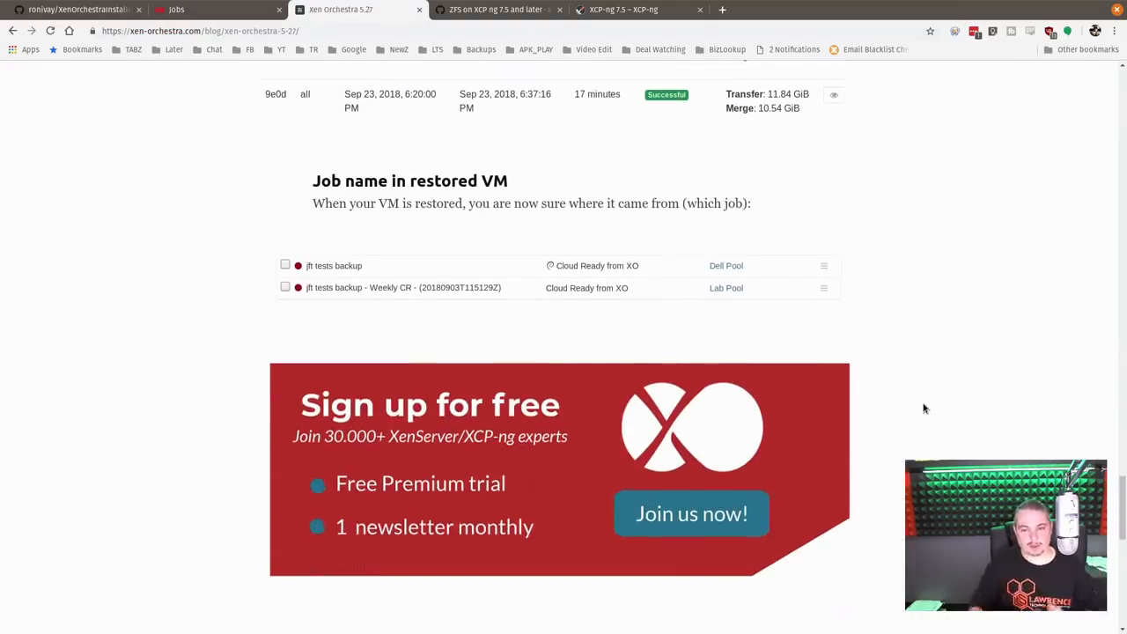
pyautogui.middleClick(365, 12)
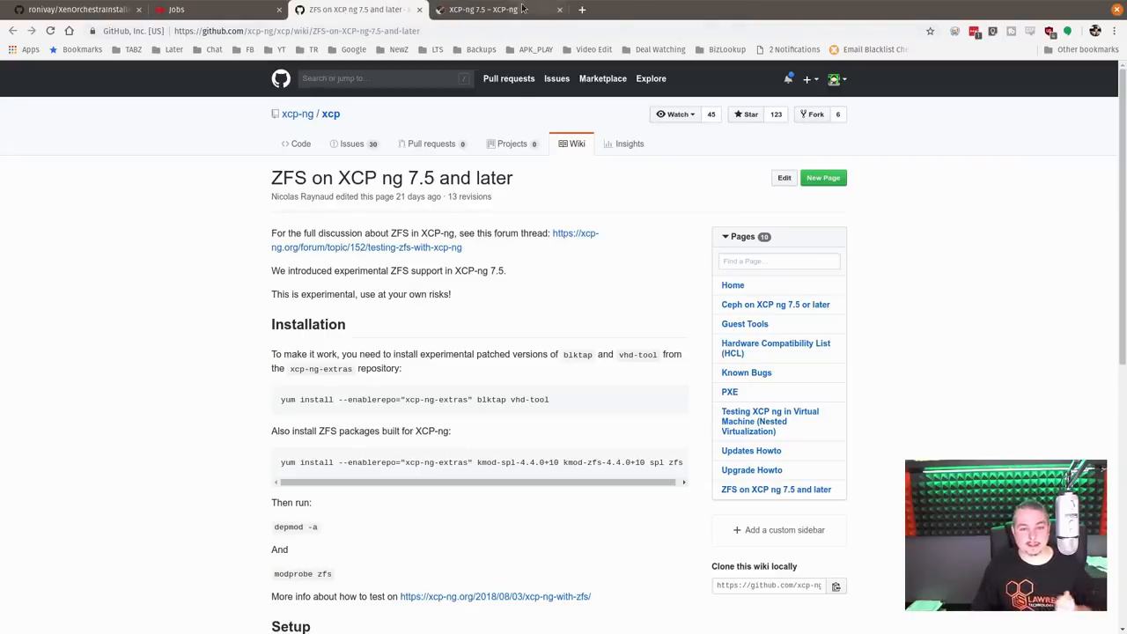
# Step: Move the XCP-ng 7.5 article ahead of the ZFS wiki in the tab order
pyautogui.click(524, 10)
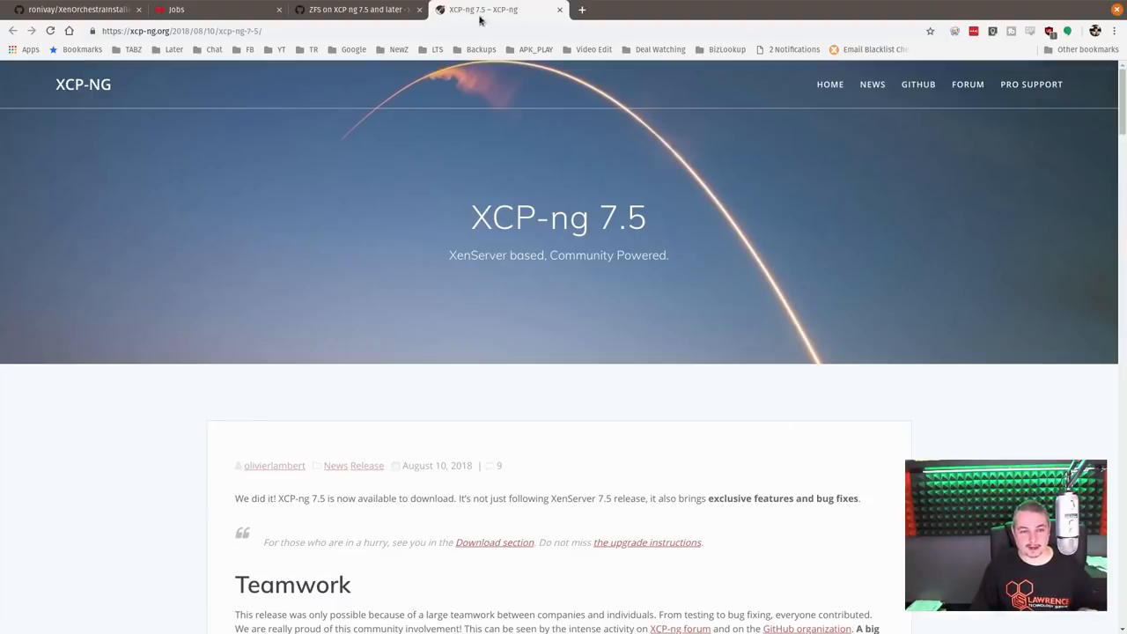
pyautogui.moveTo(480, 10); pyautogui.dragTo(380, 11)
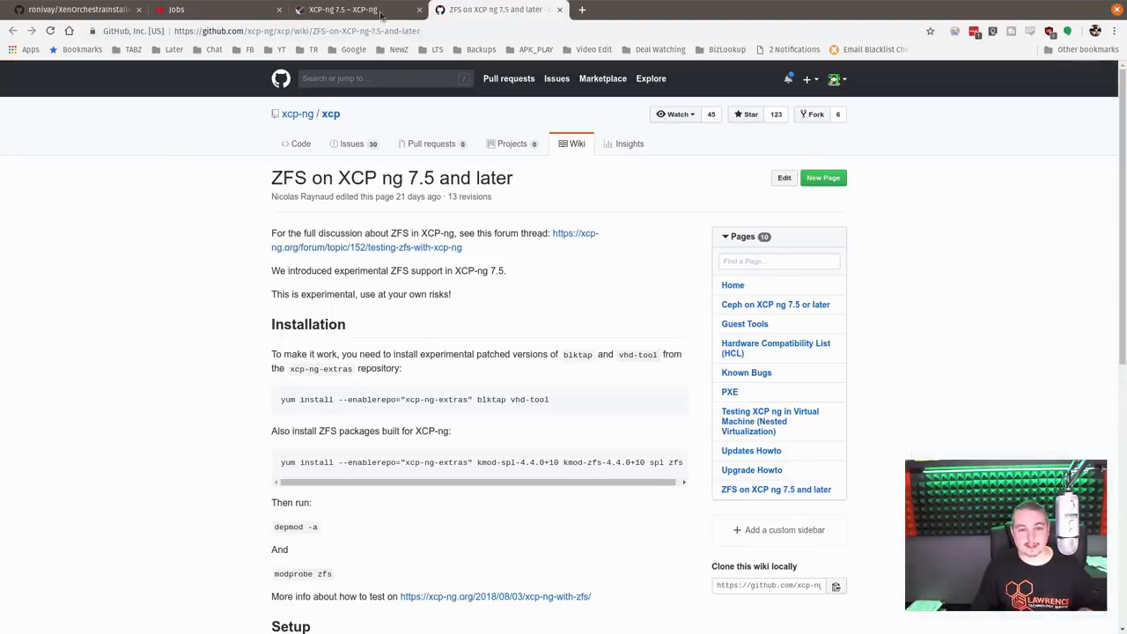
pyautogui.click(352, 10)
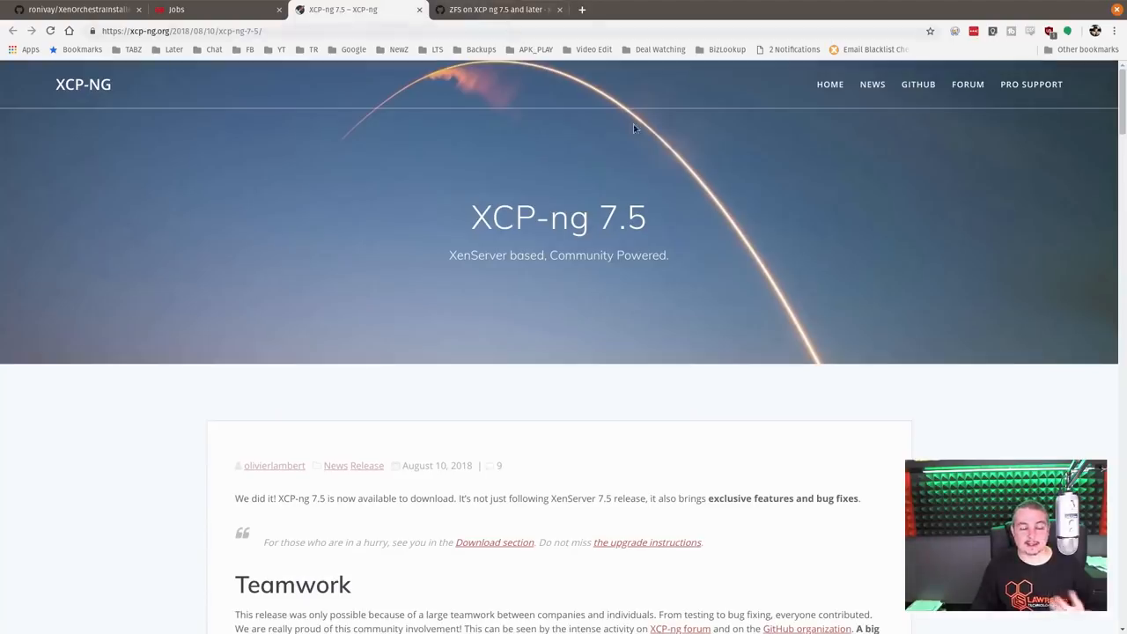
# Step: Review the ZFS on XCP-ng 7.5 install steps, then return to the 7.5 article
pyautogui.click(493, 10)
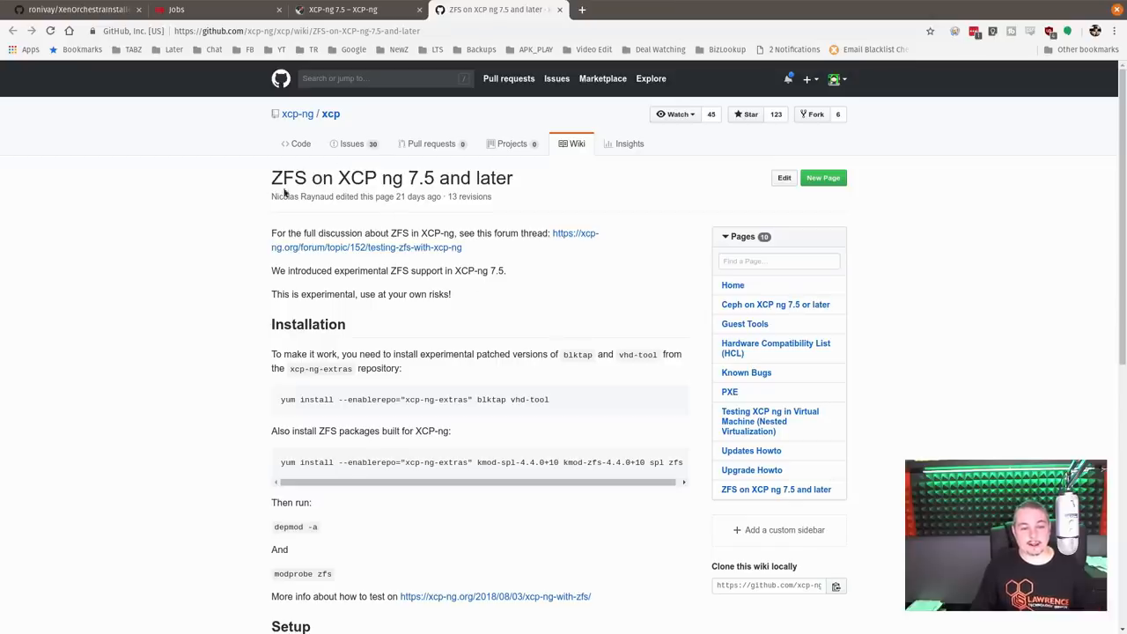
pyautogui.scroll(-2, 475, 326)
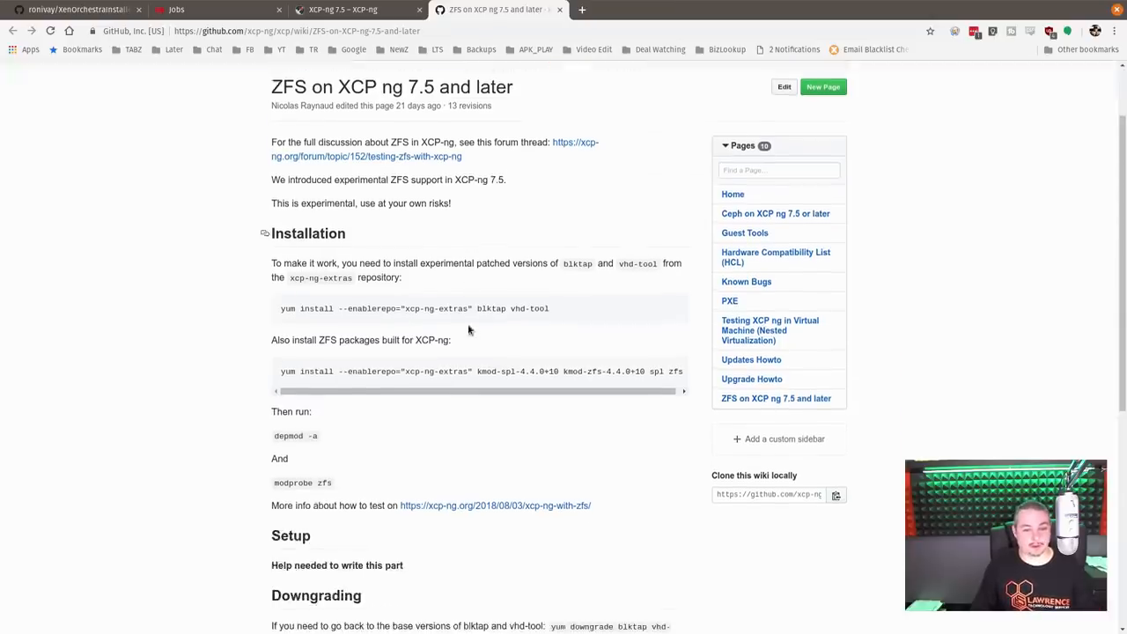
pyautogui.scroll(-4, 364, 397)
pyautogui.click(364, 9)
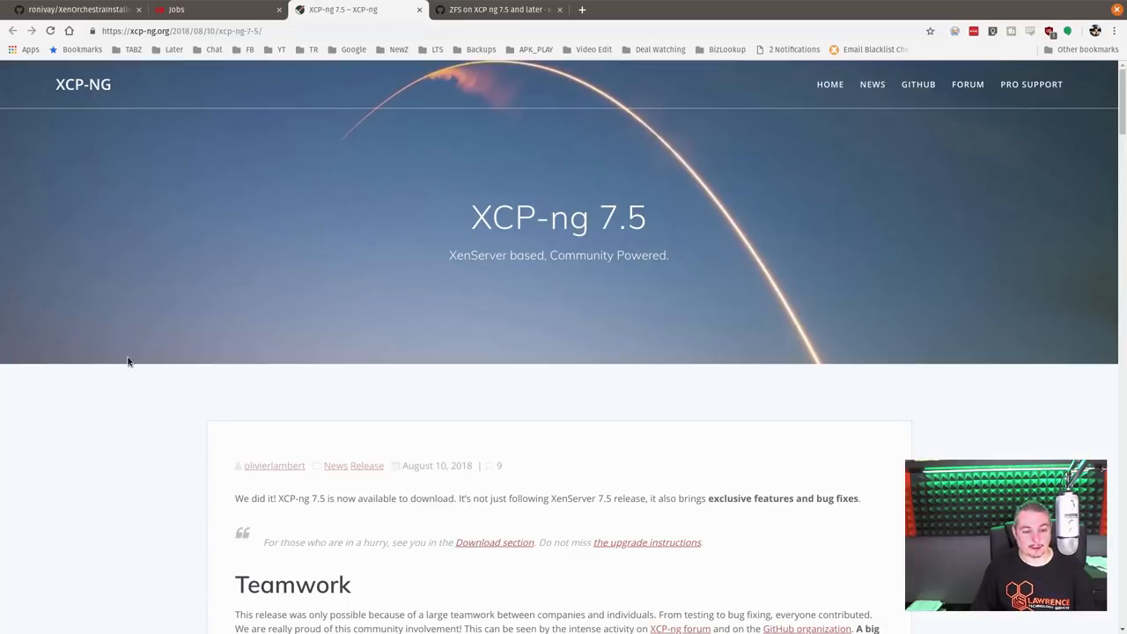
pyautogui.scroll(-3, 132, 361)
pyautogui.scroll(-4, 173, 356)
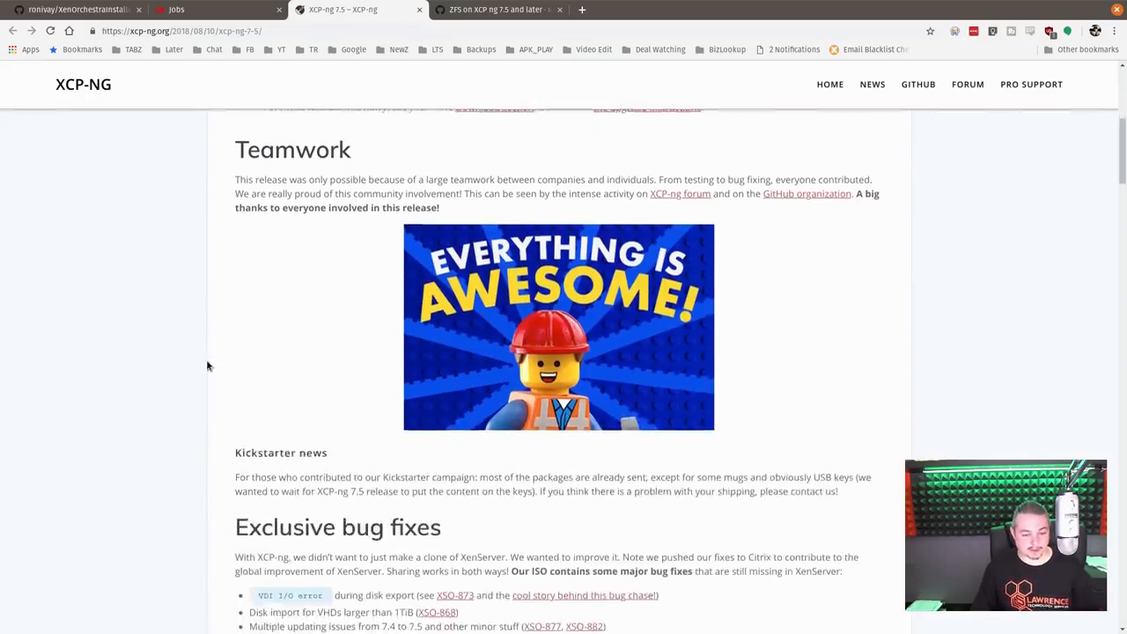
pyautogui.scroll(-3, 206, 361)
pyautogui.scroll(-2, 206, 361)
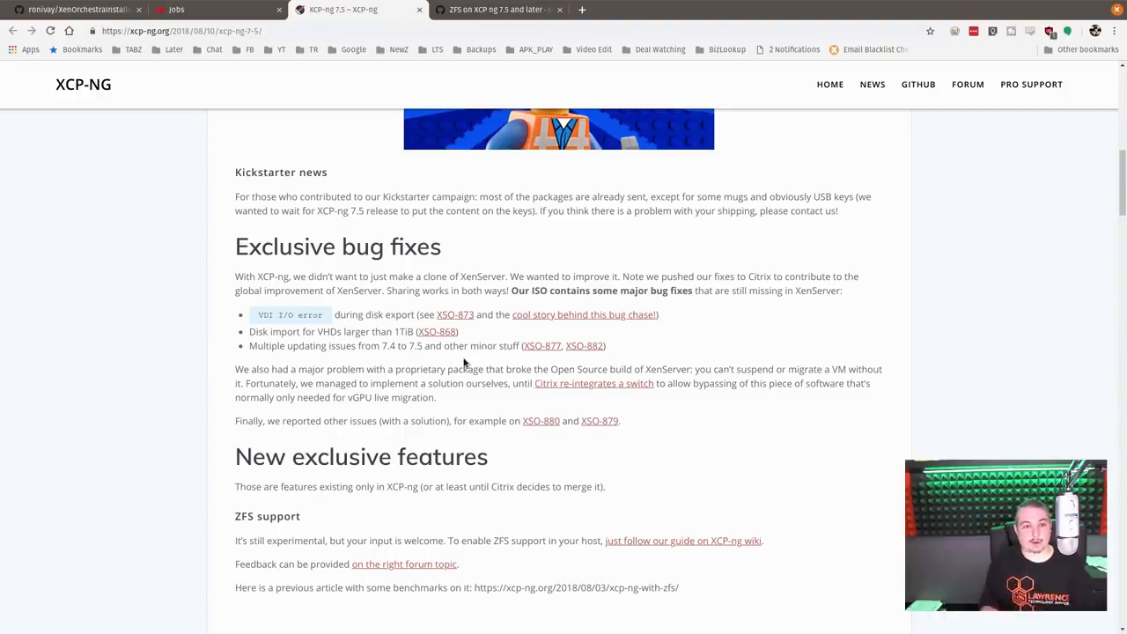
pyautogui.scroll(-3, 464, 361)
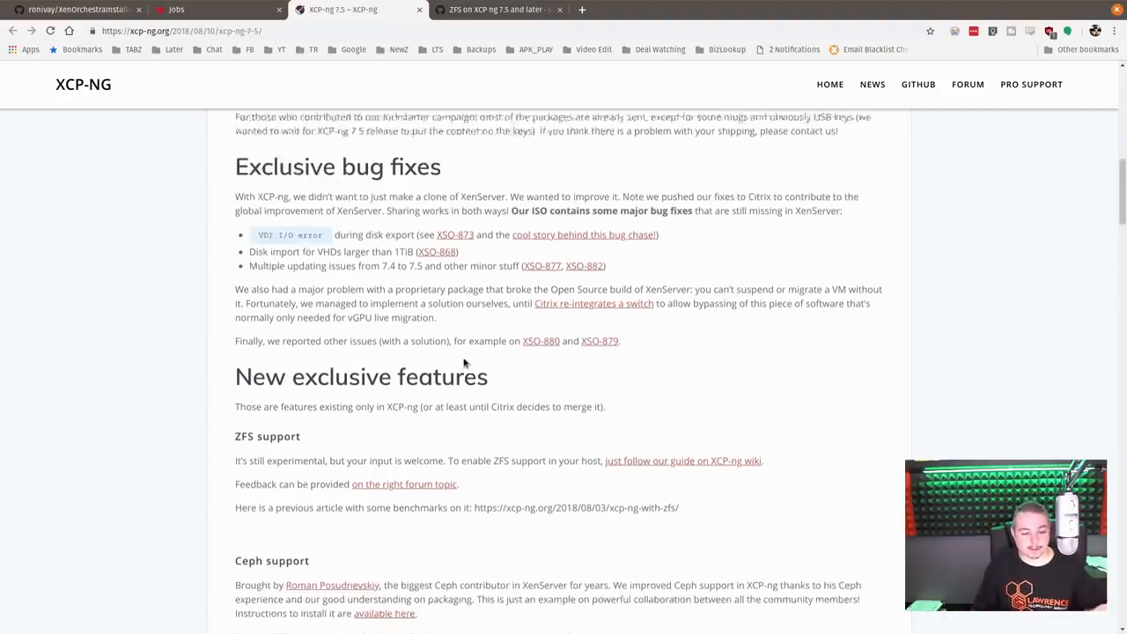
pyautogui.scroll(-2, 475, 363)
pyautogui.scroll(-2, 236, 386)
pyautogui.scroll(-1, 255, 373)
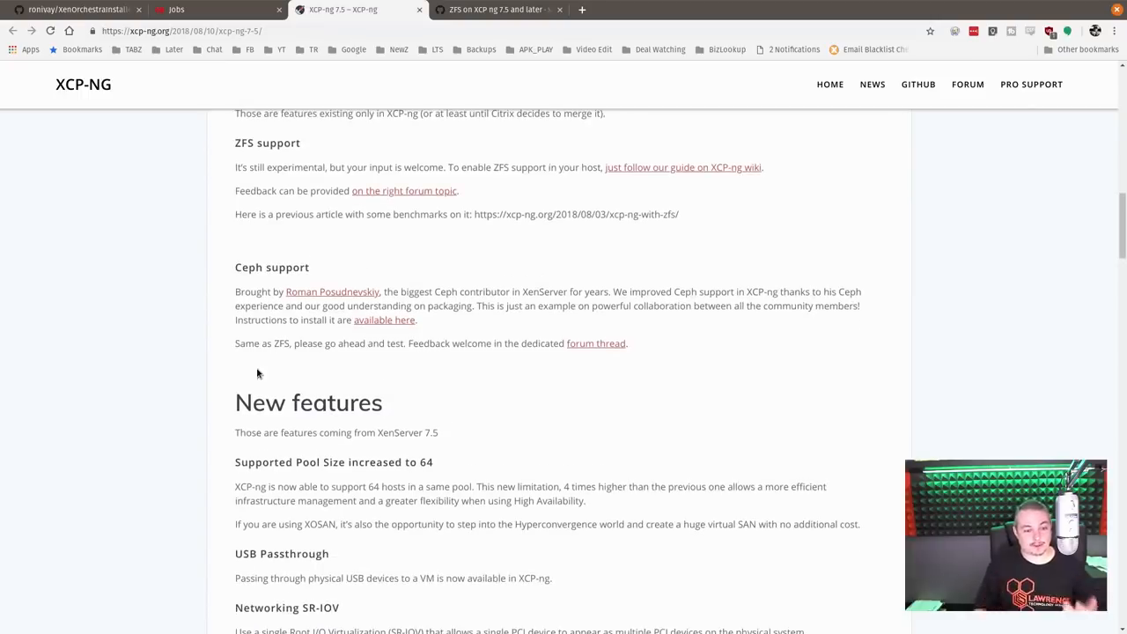
pyautogui.scroll(-1, 257, 373)
pyautogui.scroll(-2, 590, 316)
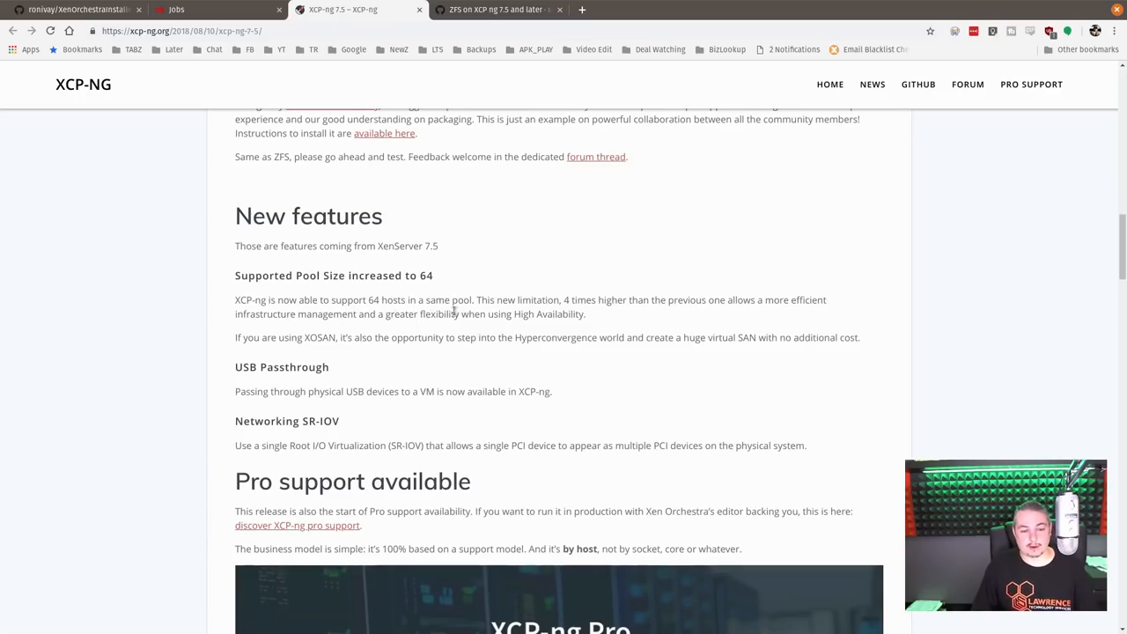
pyautogui.scroll(-2, 538, 339)
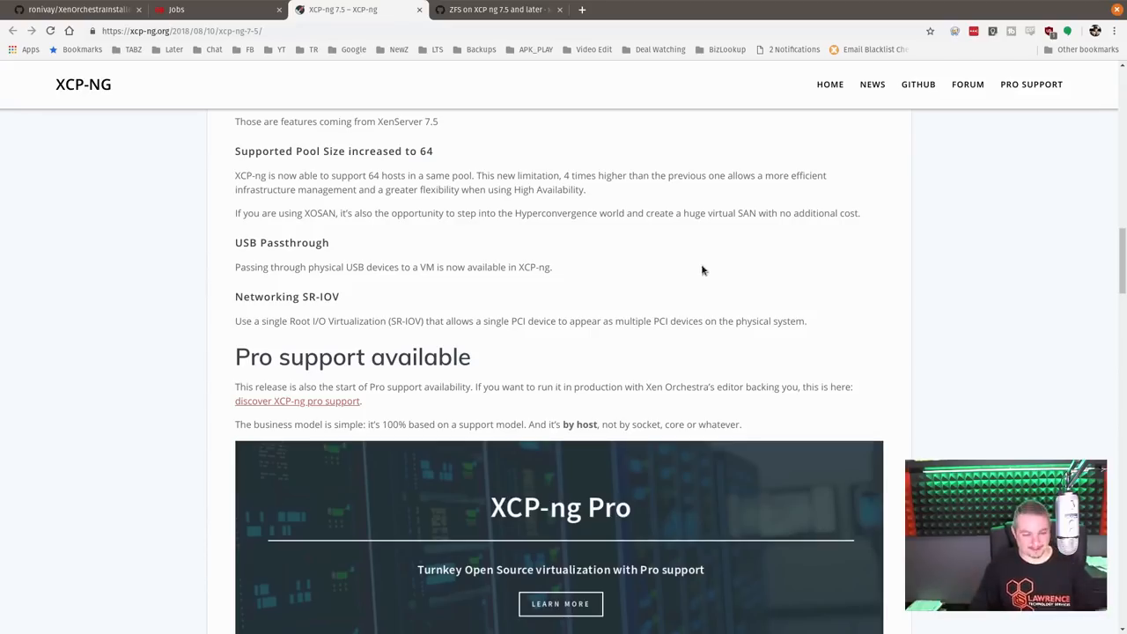
pyautogui.scroll(-2, 452, 281)
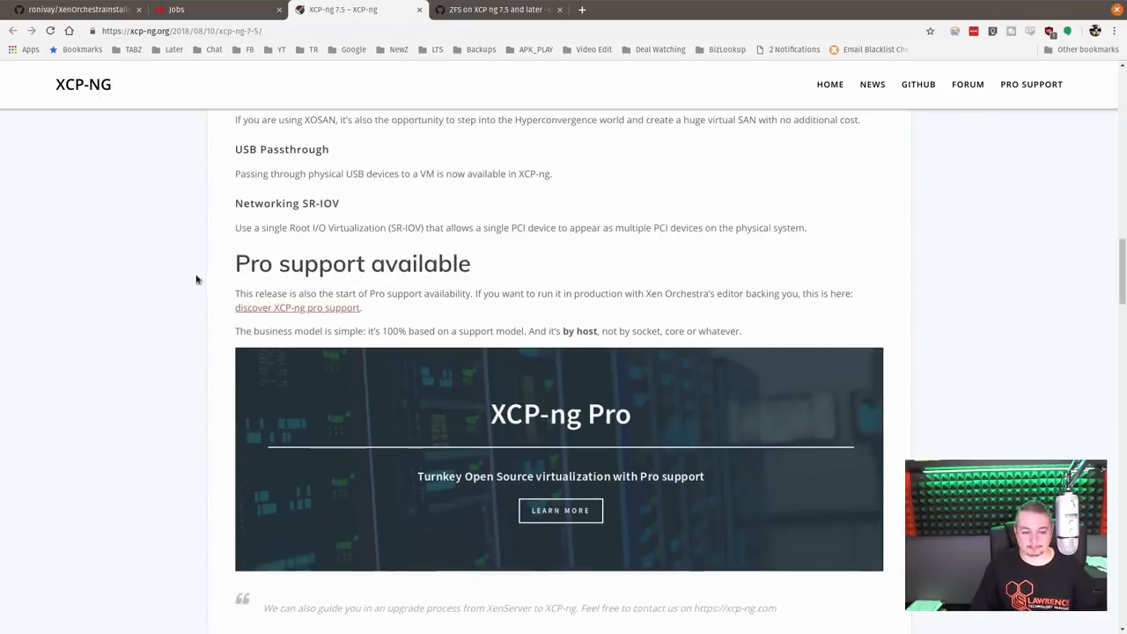
# Step: Launch the 'discover XCP-ng pro support' link from the 7.5 article in a new tab
pyautogui.middleClick(309, 313)
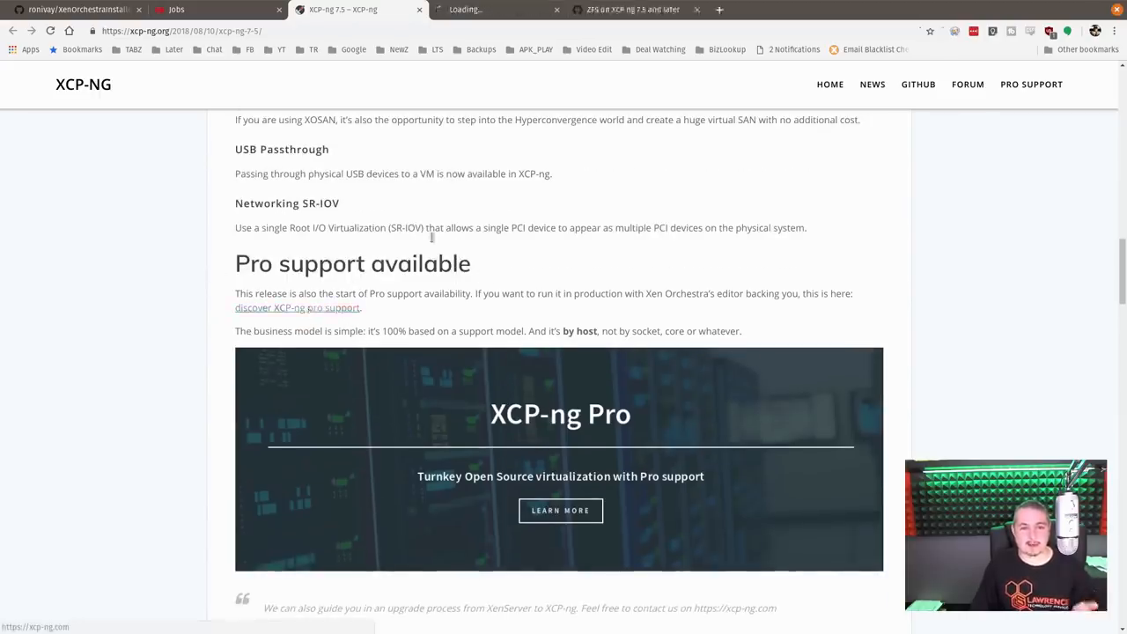
# Step: View the pro support site and its Pricing page with $600 Standard and $1,200 Enterprise plans
pyautogui.click(503, 9)
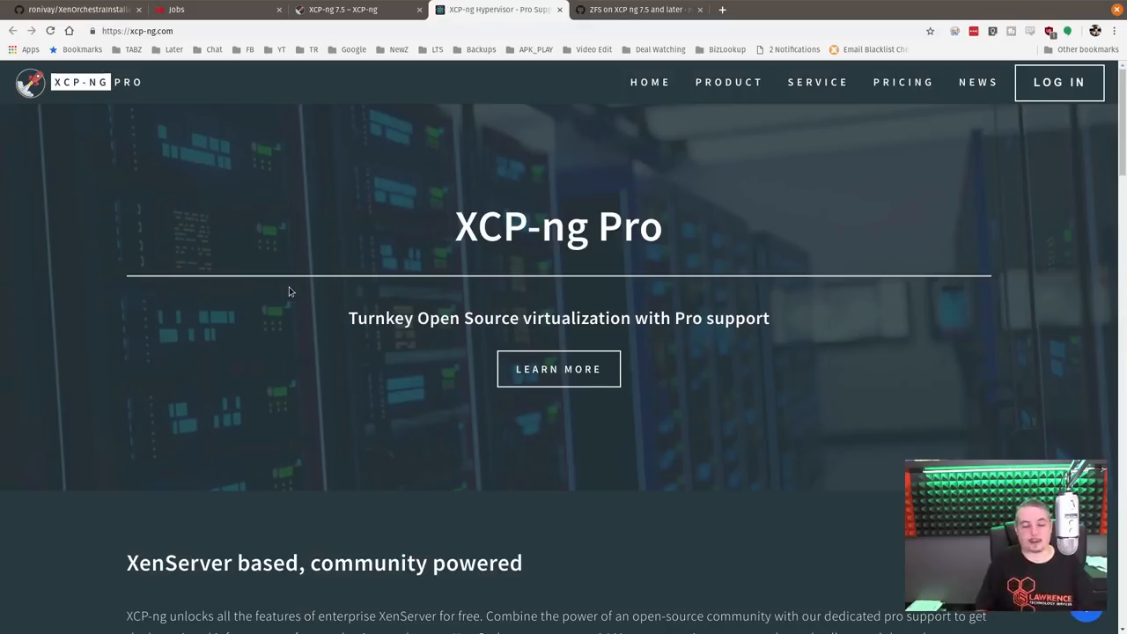
pyautogui.scroll(-3, 621, 319)
pyautogui.scroll(-2, 622, 319)
pyautogui.scroll(-4, 622, 319)
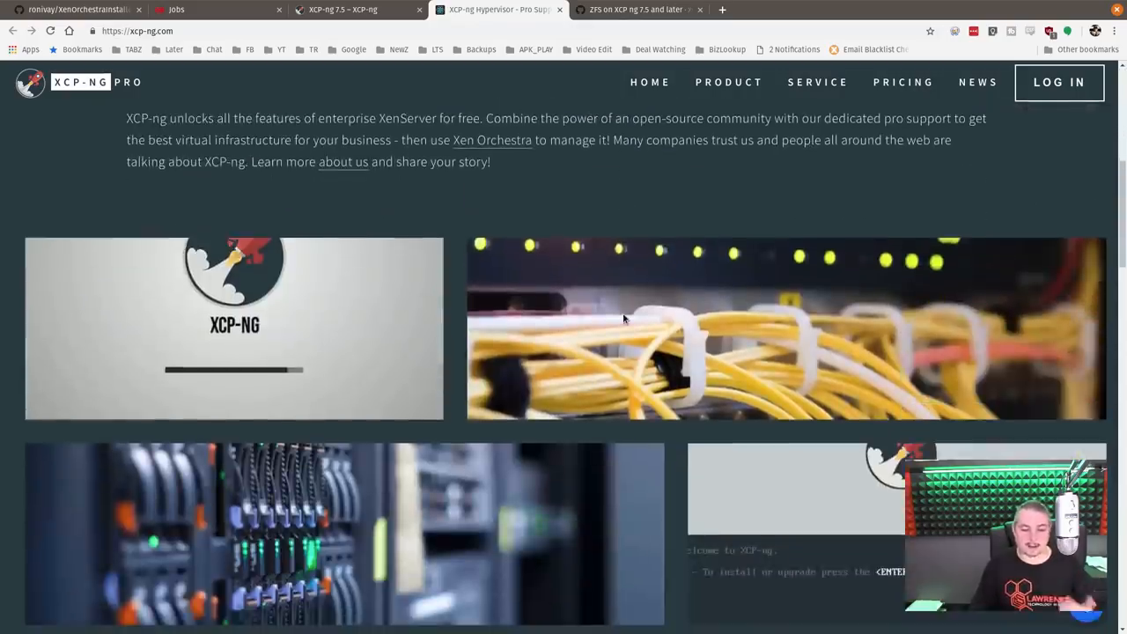
pyautogui.scroll(-4, 623, 318)
pyautogui.scroll(-2, 625, 314)
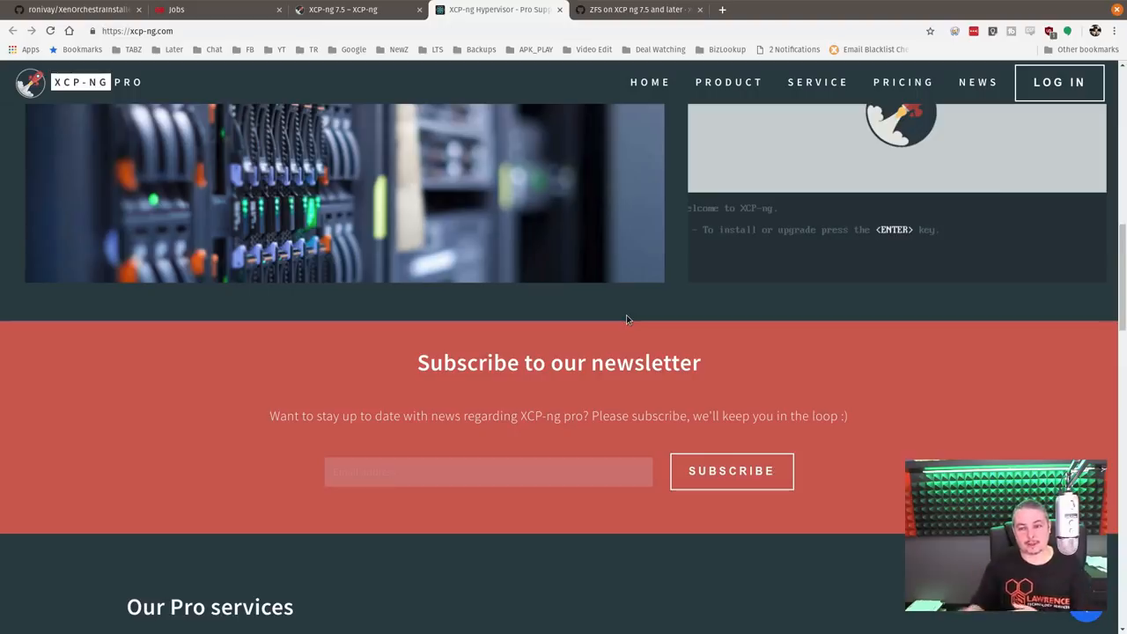
pyautogui.click(903, 82)
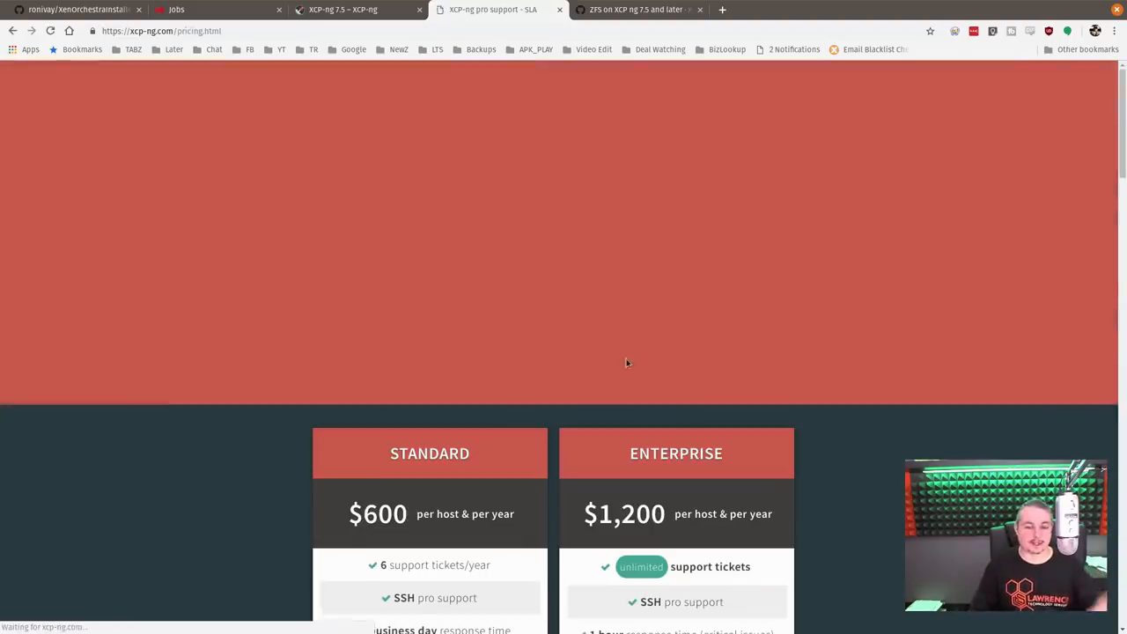
pyautogui.scroll(-2, 788, 339)
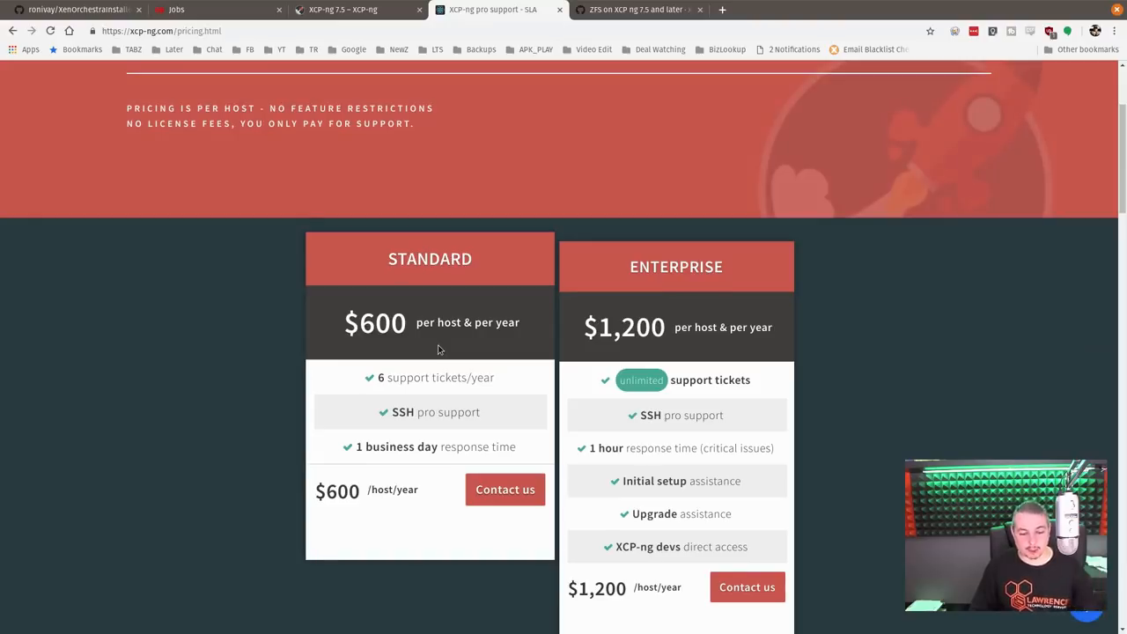
pyautogui.scroll(-1, 918, 377)
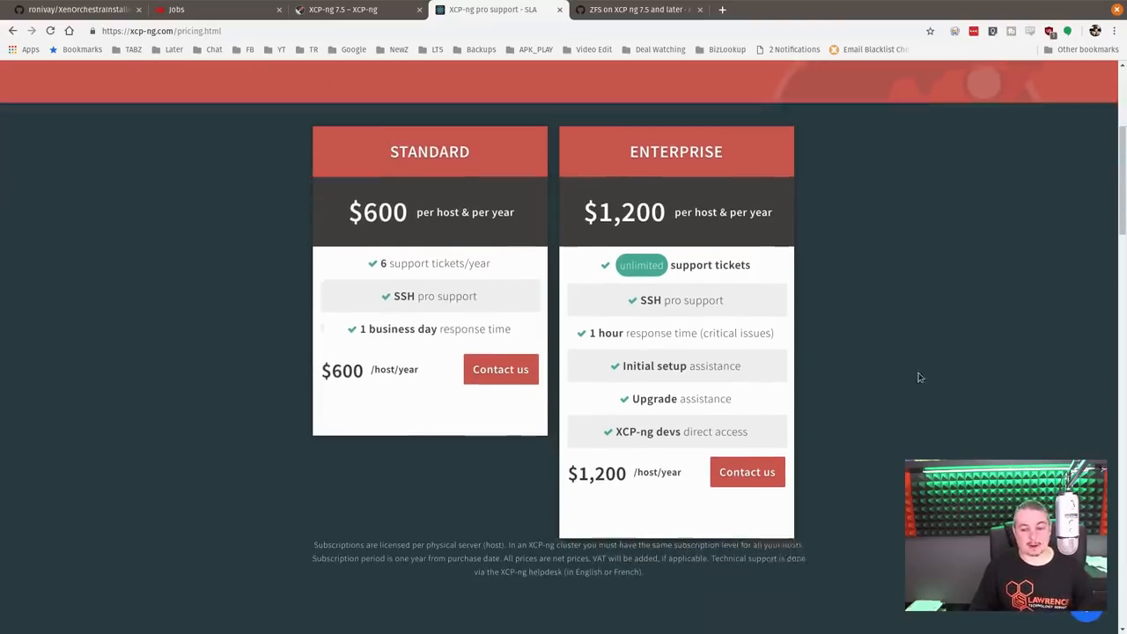
pyautogui.scroll(-1, 918, 377)
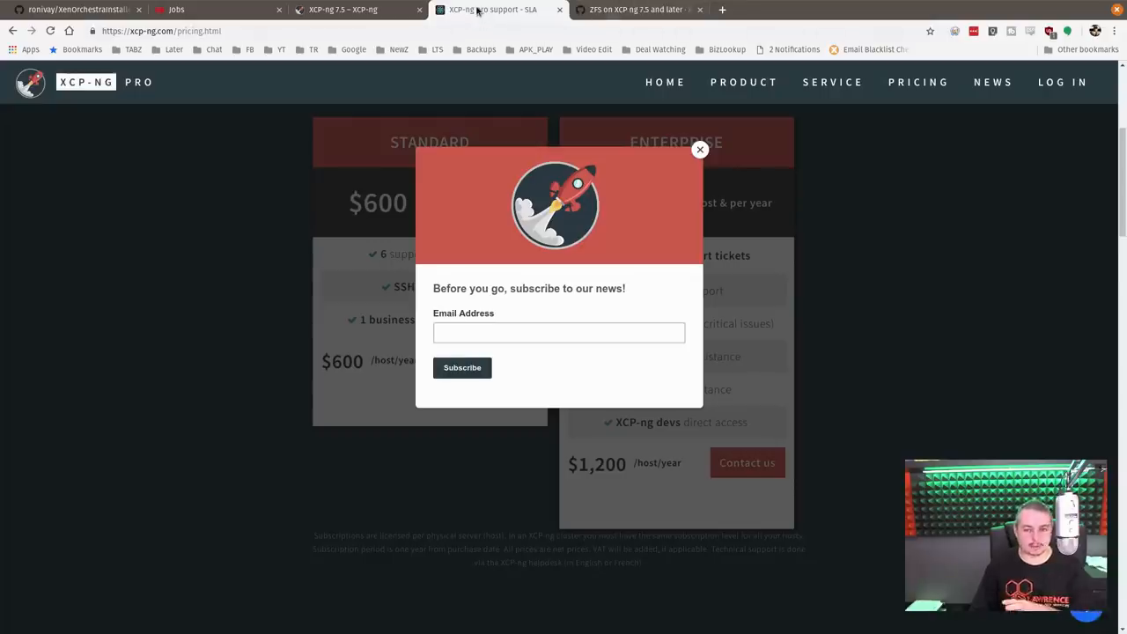
# Step: Close the pro support pricing page and go to the XCP-ng News listing
pyautogui.middleClick(478, 10)
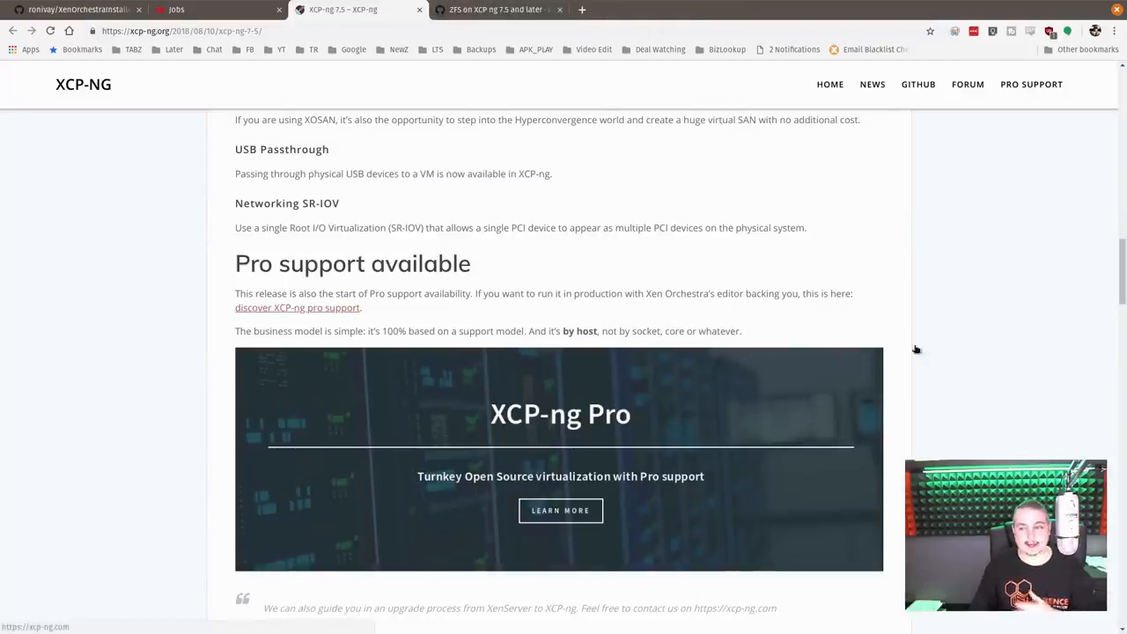
pyautogui.moveTo(1120, 264); pyautogui.dragTo(1120, 75)
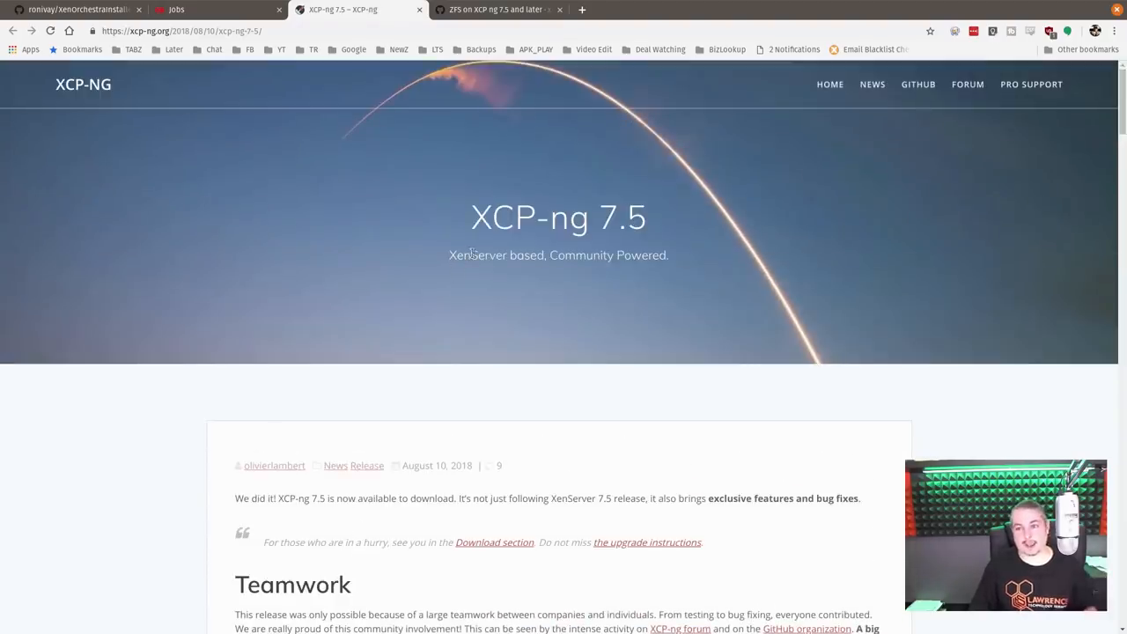
pyautogui.click(881, 85)
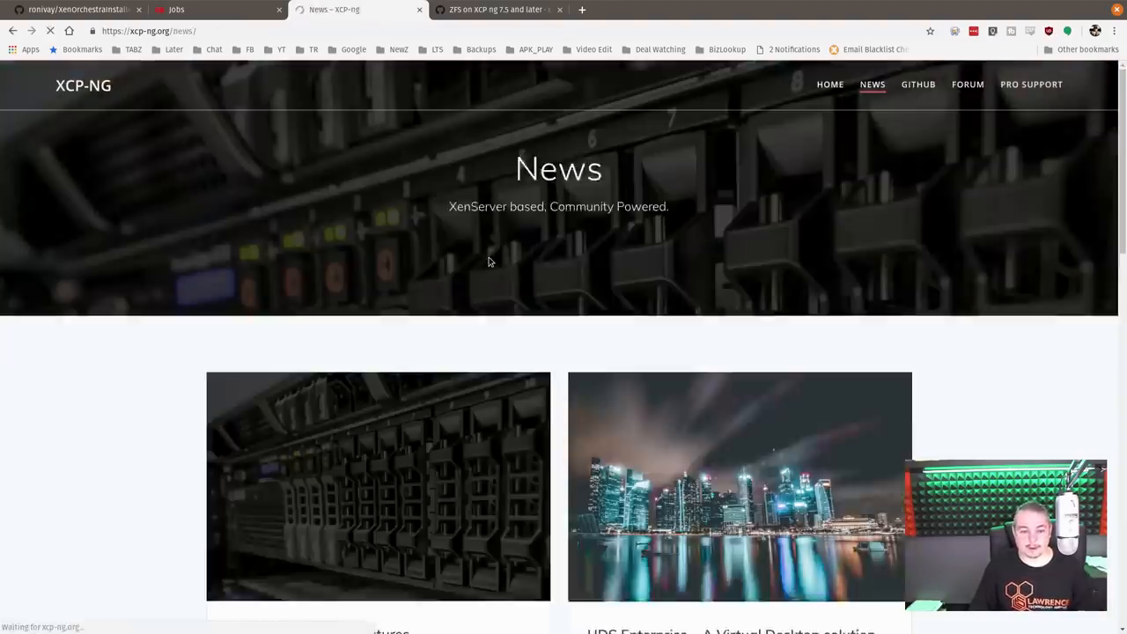
pyautogui.scroll(-3, 481, 330)
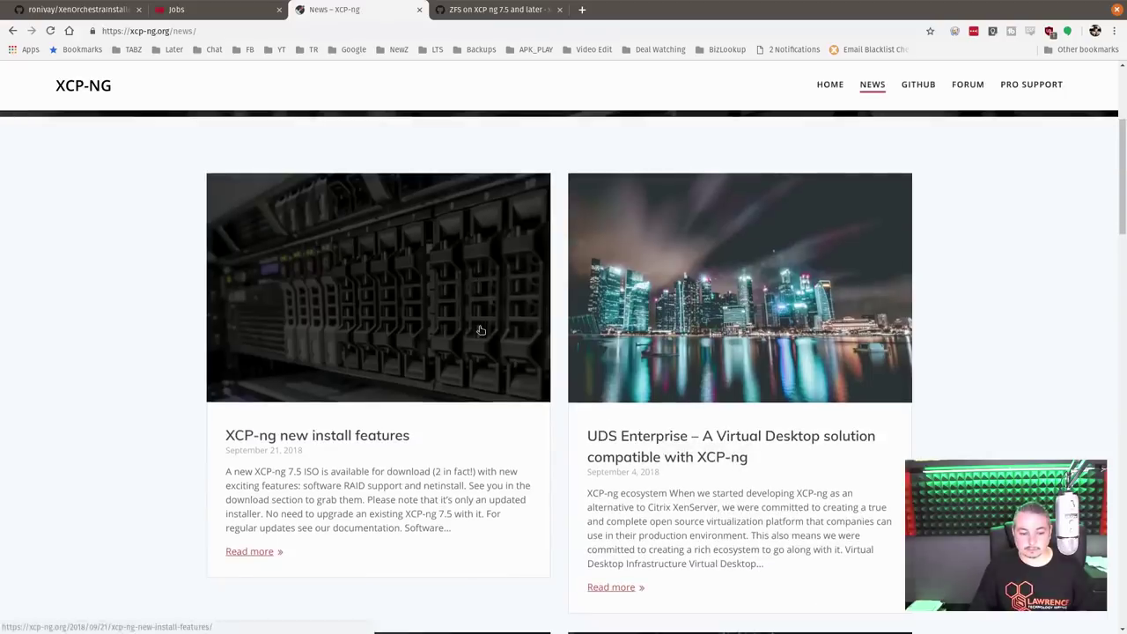
# Step: Open the 'XCP-ng new install features' post and read its Software RAID walkthrough
pyautogui.click(370, 436)
pyautogui.scroll(-2, 401, 438)
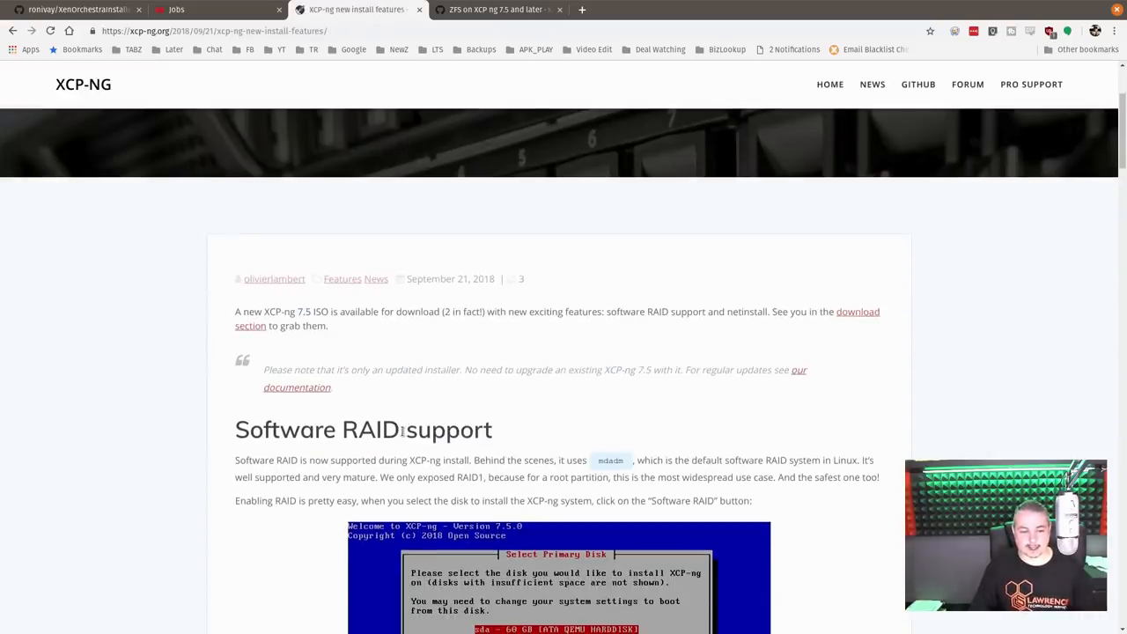
pyautogui.scroll(-3, 138, 362)
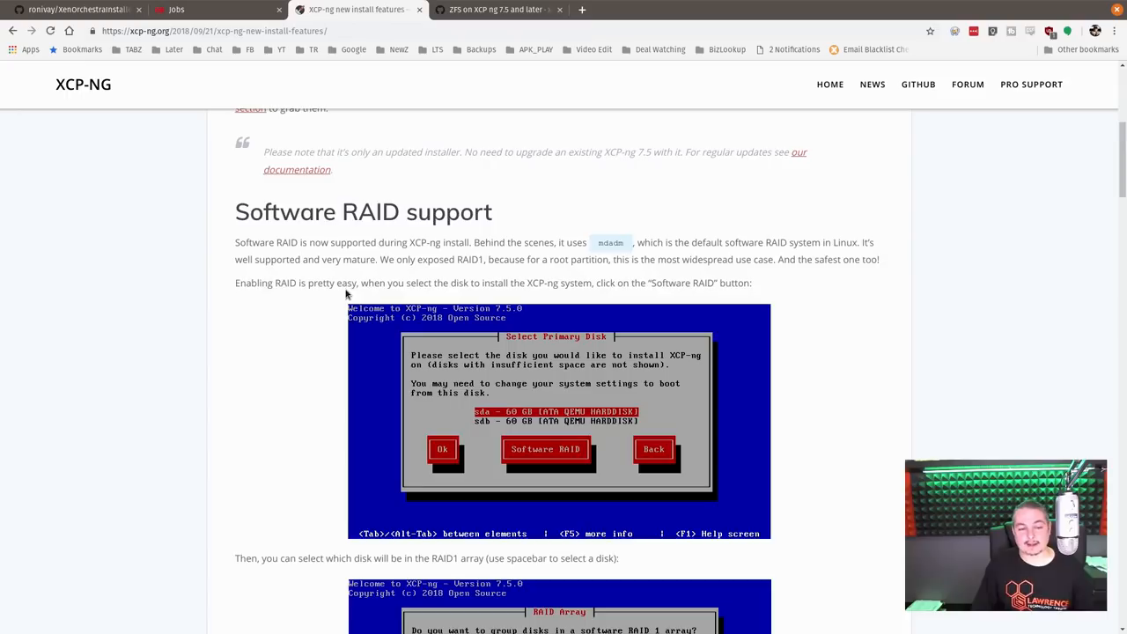
pyautogui.scroll(-4, 276, 324)
pyautogui.scroll(-3, 277, 324)
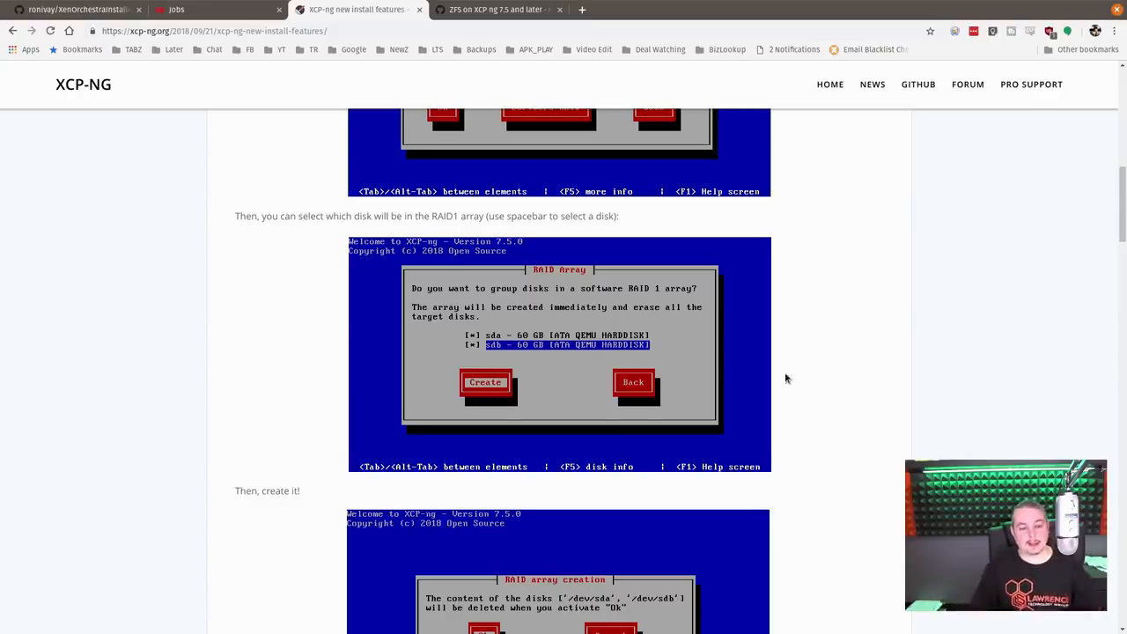
pyautogui.scroll(-5, 777, 368)
pyautogui.scroll(-3, 777, 369)
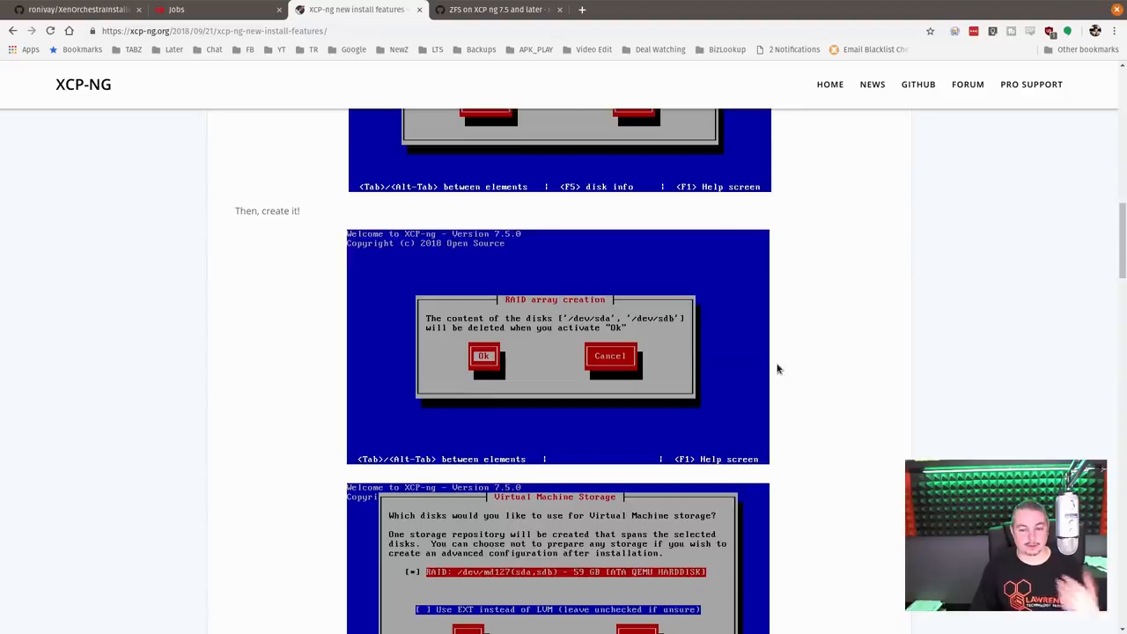
pyautogui.scroll(-3, 778, 387)
pyautogui.scroll(-3, 777, 393)
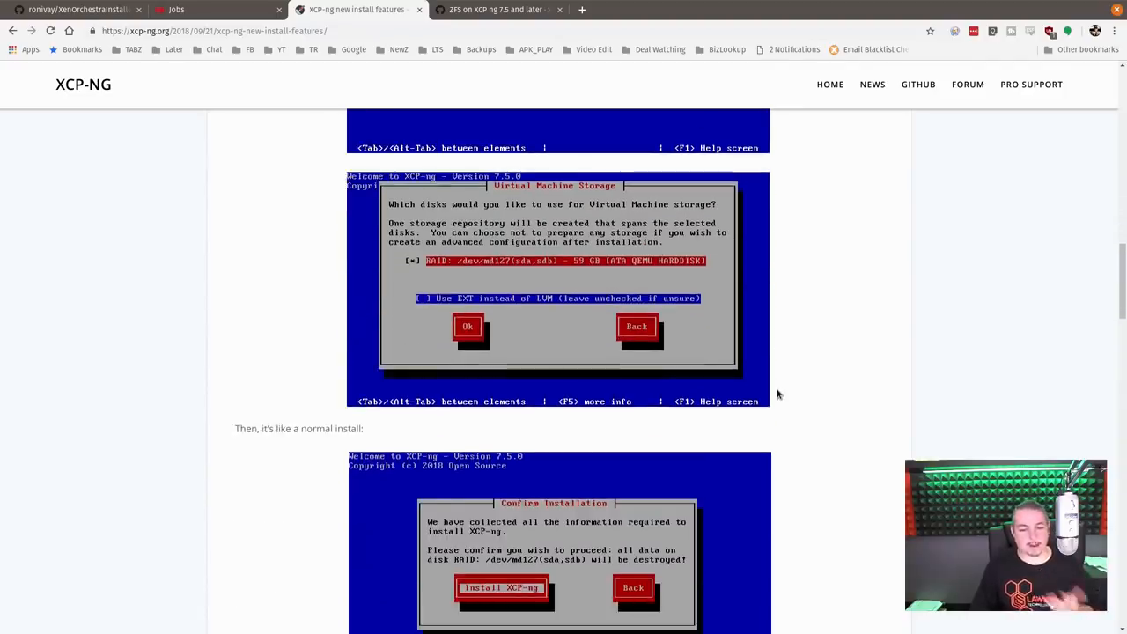
pyautogui.scroll(-2, 777, 394)
pyautogui.scroll(-2, 777, 393)
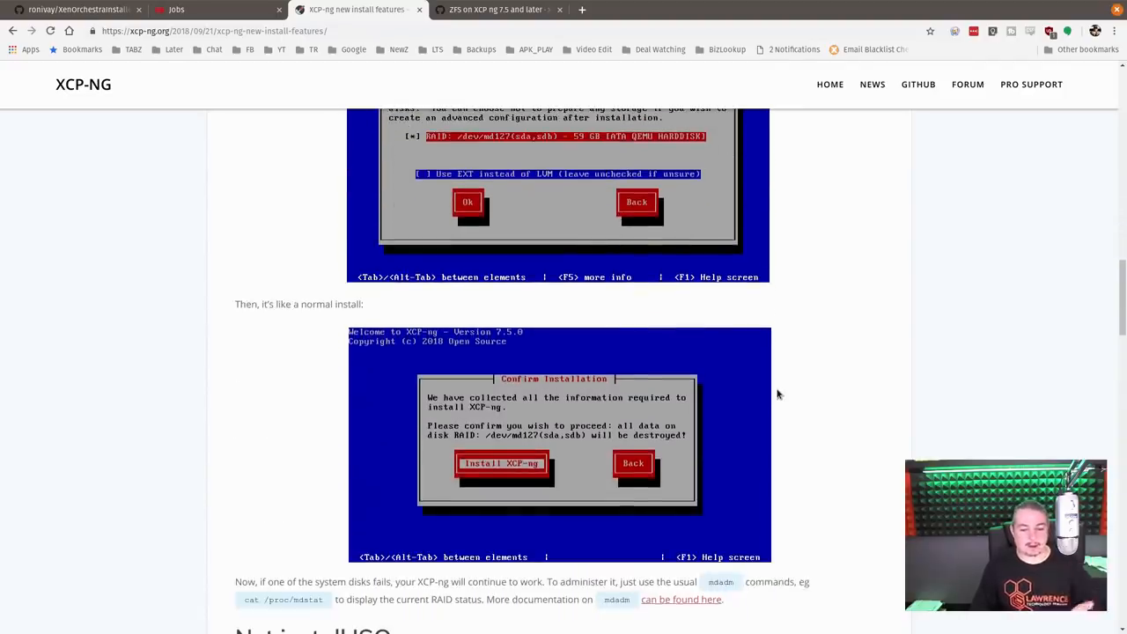
pyautogui.scroll(-3, 777, 402)
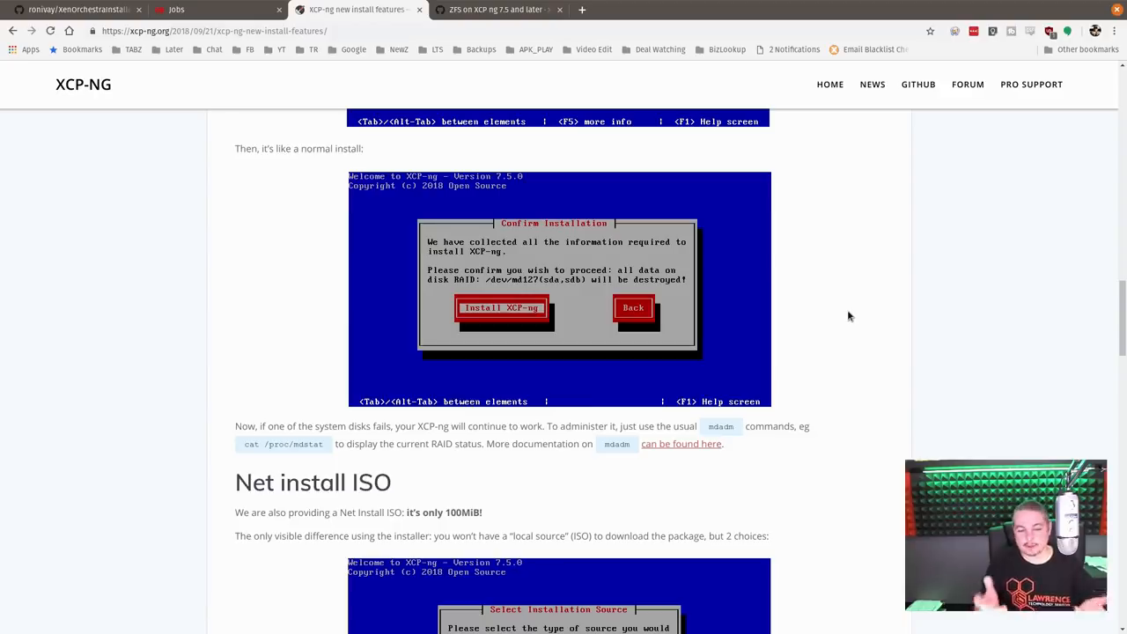
pyautogui.scroll(-2, 847, 309)
pyautogui.scroll(-2, 847, 308)
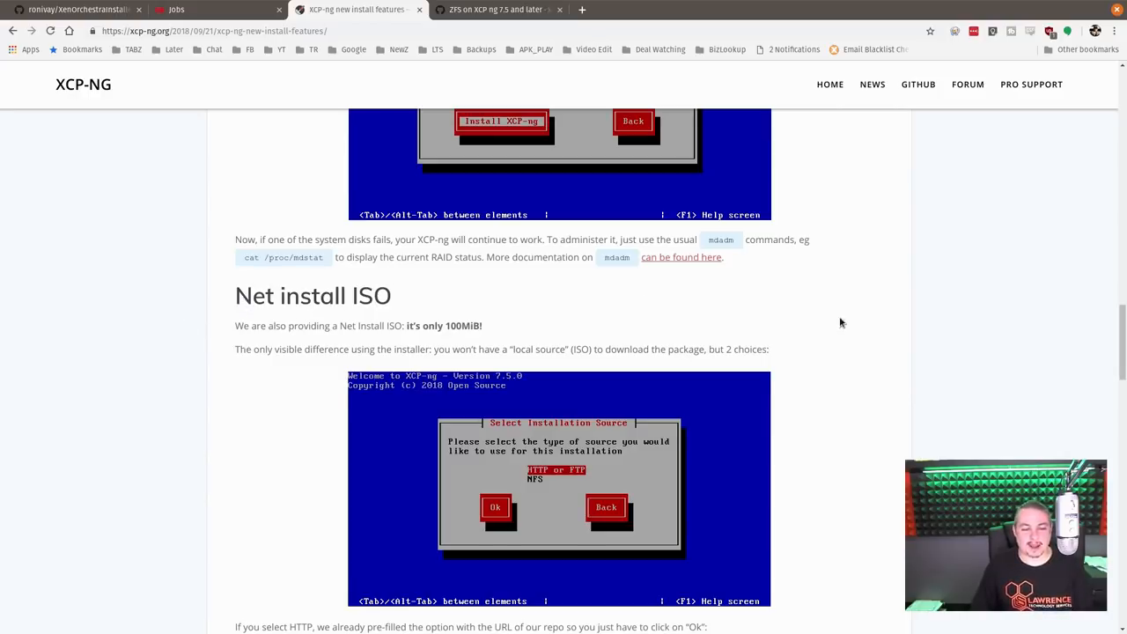
pyautogui.scroll(-2, 841, 323)
pyautogui.scroll(-3, 849, 331)
pyautogui.scroll(-2, 848, 331)
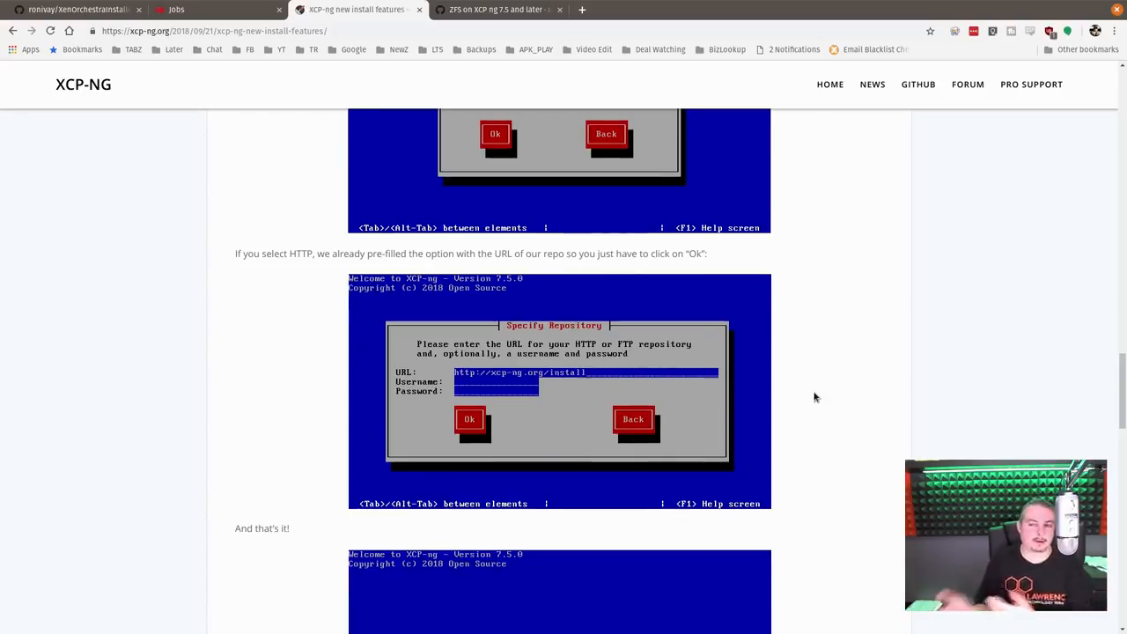
pyautogui.scroll(-3, 815, 397)
pyautogui.scroll(-2, 829, 397)
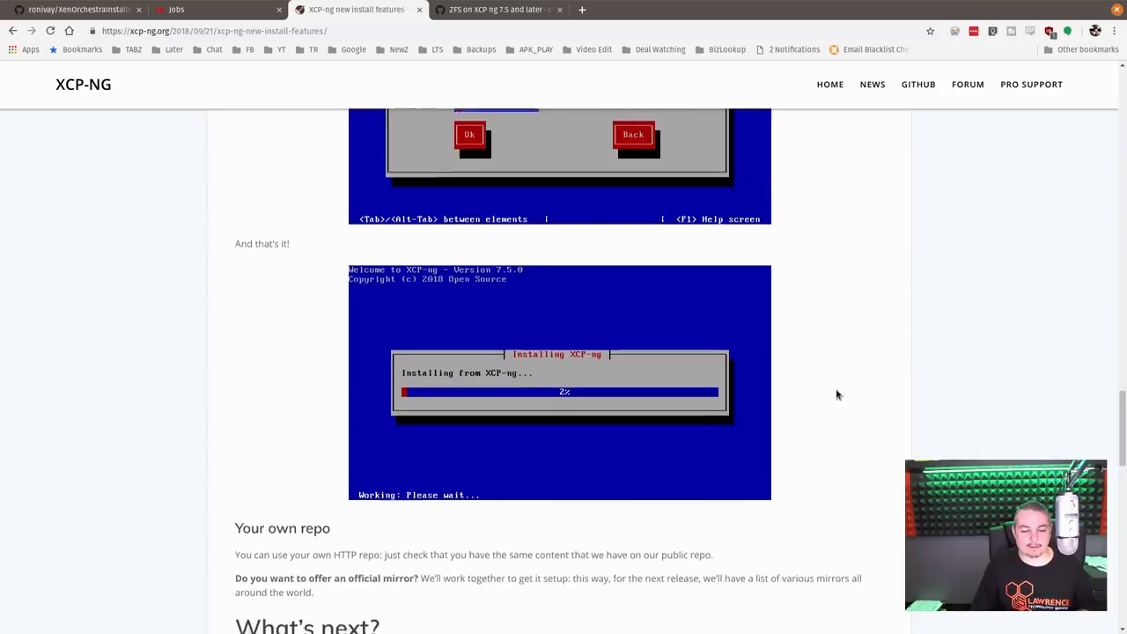
pyautogui.scroll(-2, 829, 397)
pyautogui.scroll(-2, 834, 395)
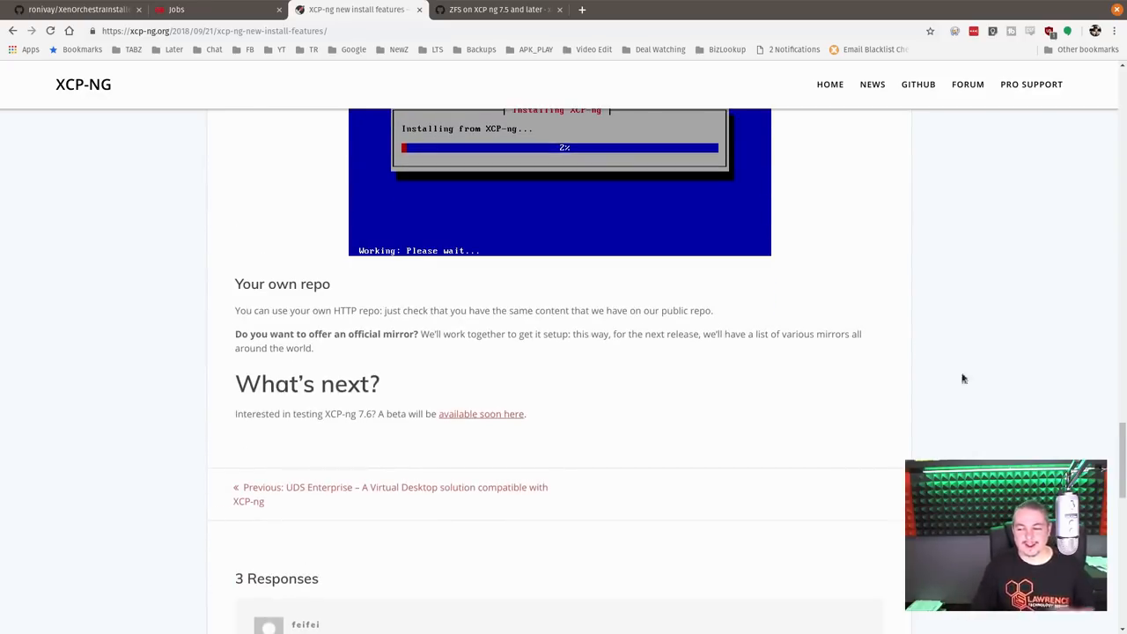
pyautogui.moveTo(1119, 467); pyautogui.dragTo(1119, 459)
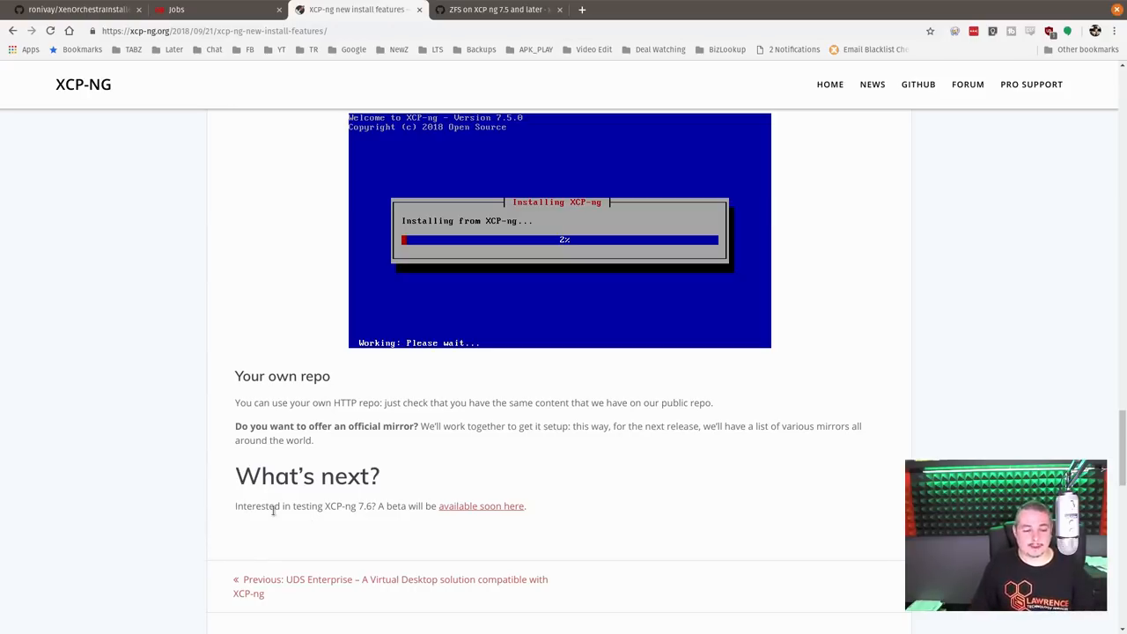
# Step: Follow the 'available soon here' link to the XCP-ng 7.6 beta status forum thread
pyautogui.click(442, 507)
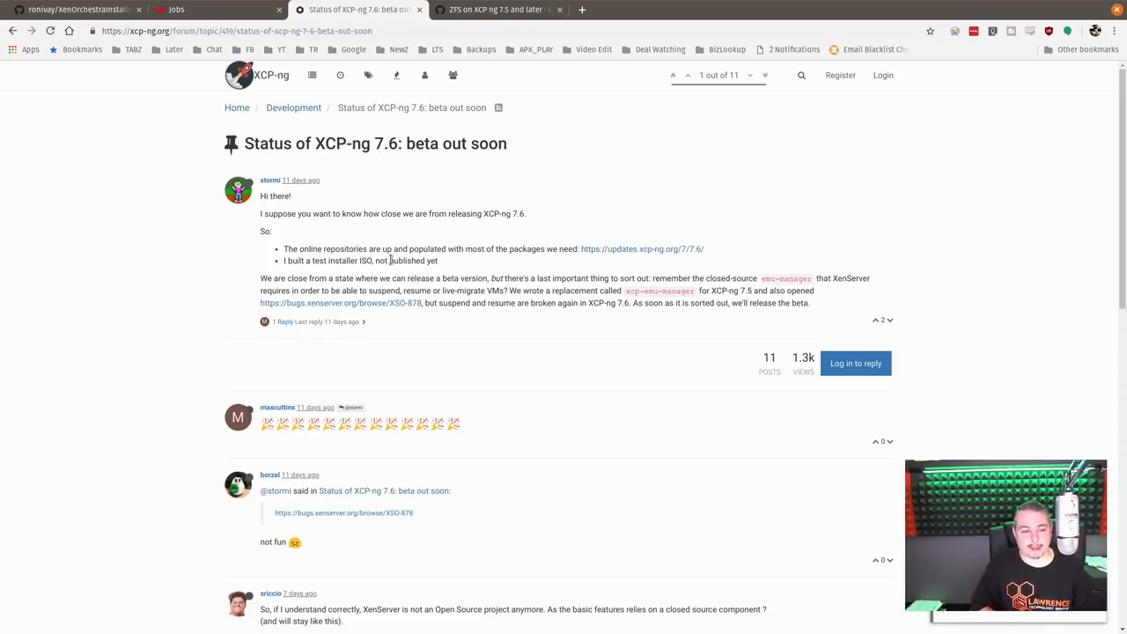
pyautogui.scroll(-2, 397, 264)
pyautogui.scroll(-6, 570, 277)
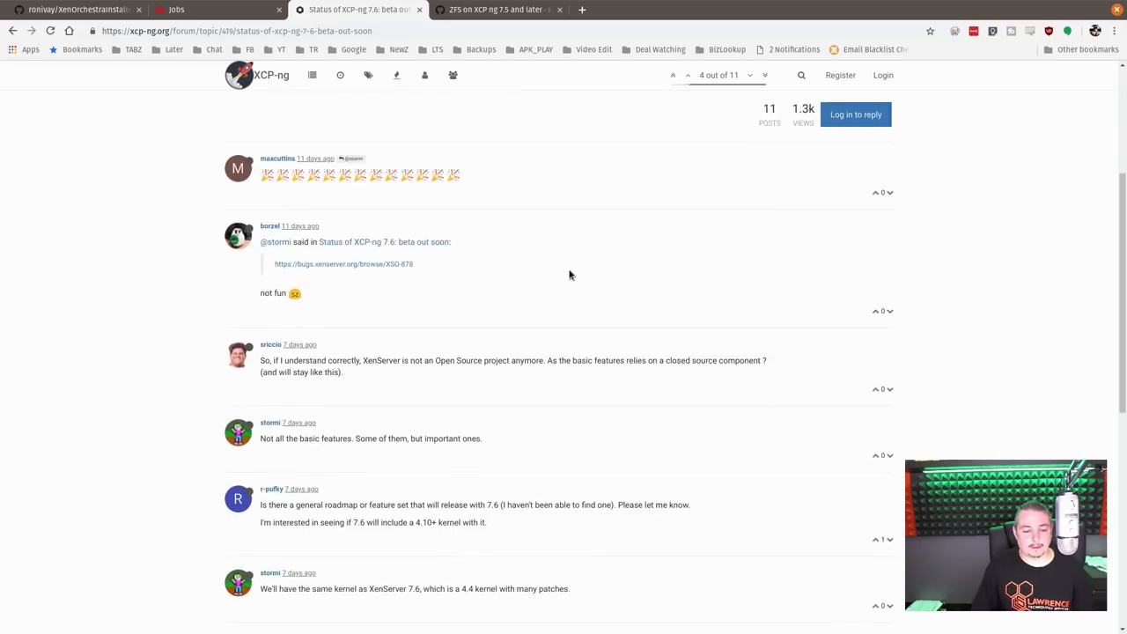
pyautogui.scroll(-2, 570, 278)
pyautogui.scroll(-3, 570, 277)
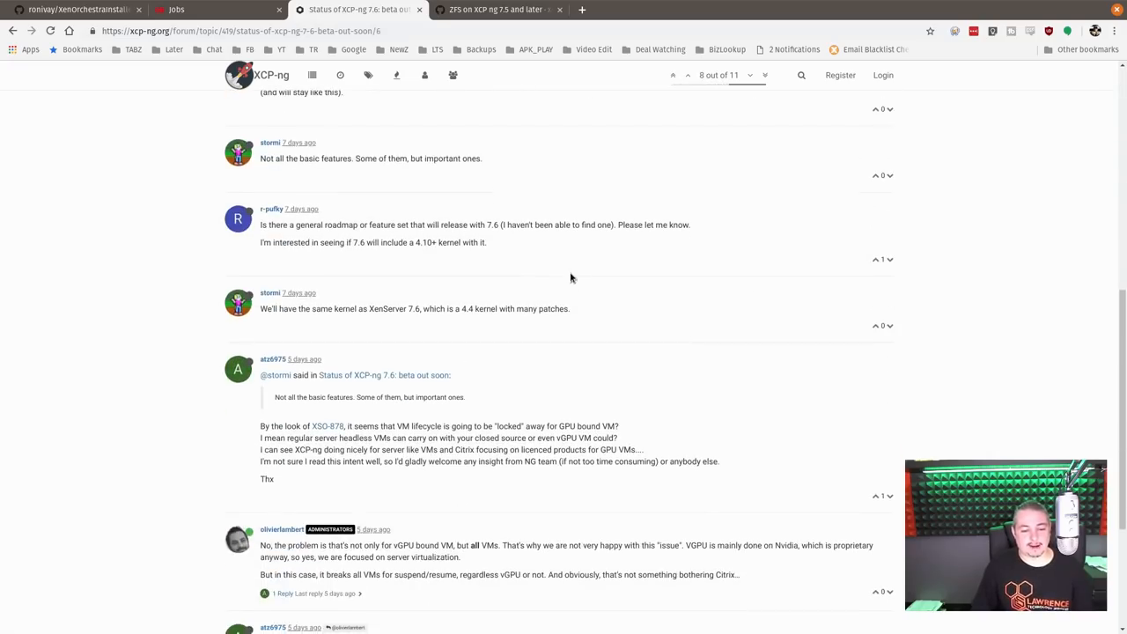
pyautogui.scroll(-3, 571, 277)
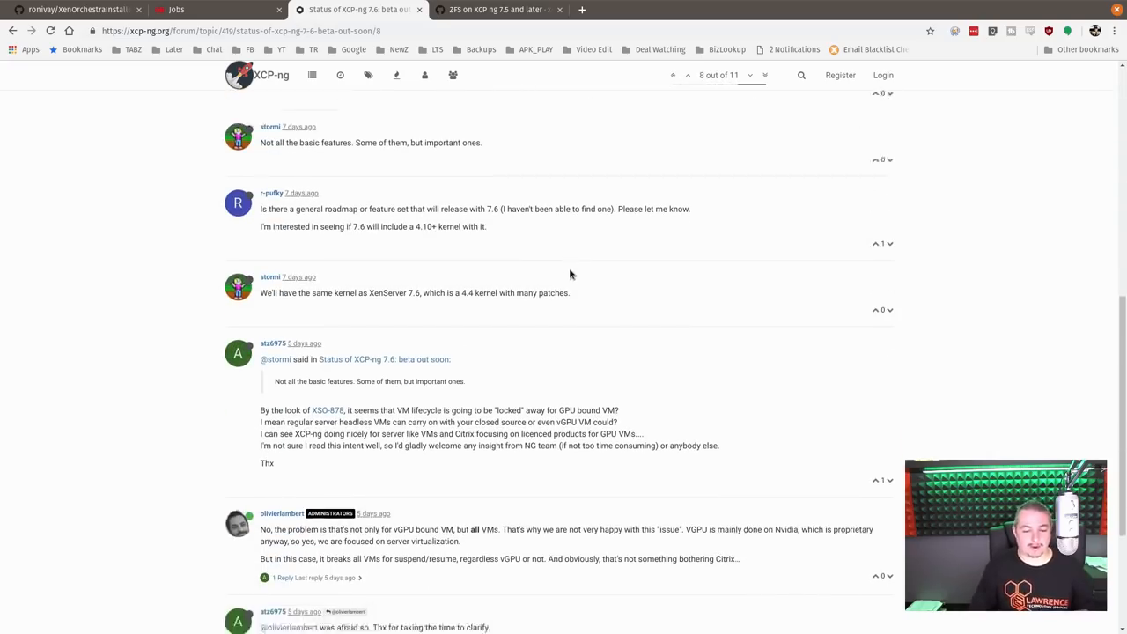
pyautogui.scroll(-3, 569, 270)
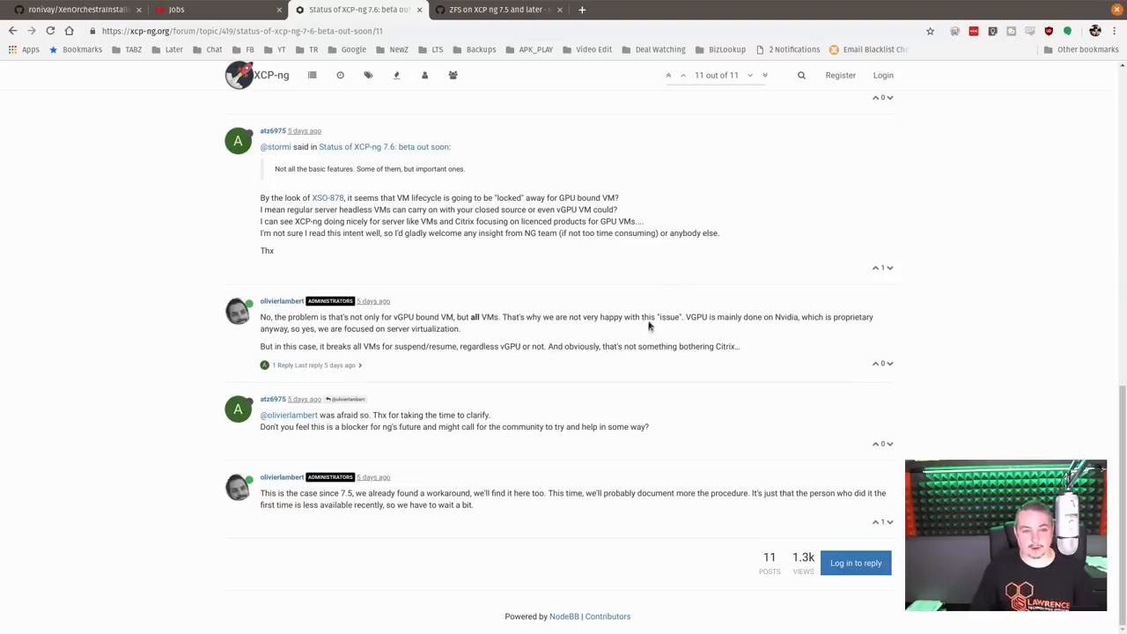
pyautogui.scroll(5, 407, 303)
pyautogui.scroll(5, 423, 304)
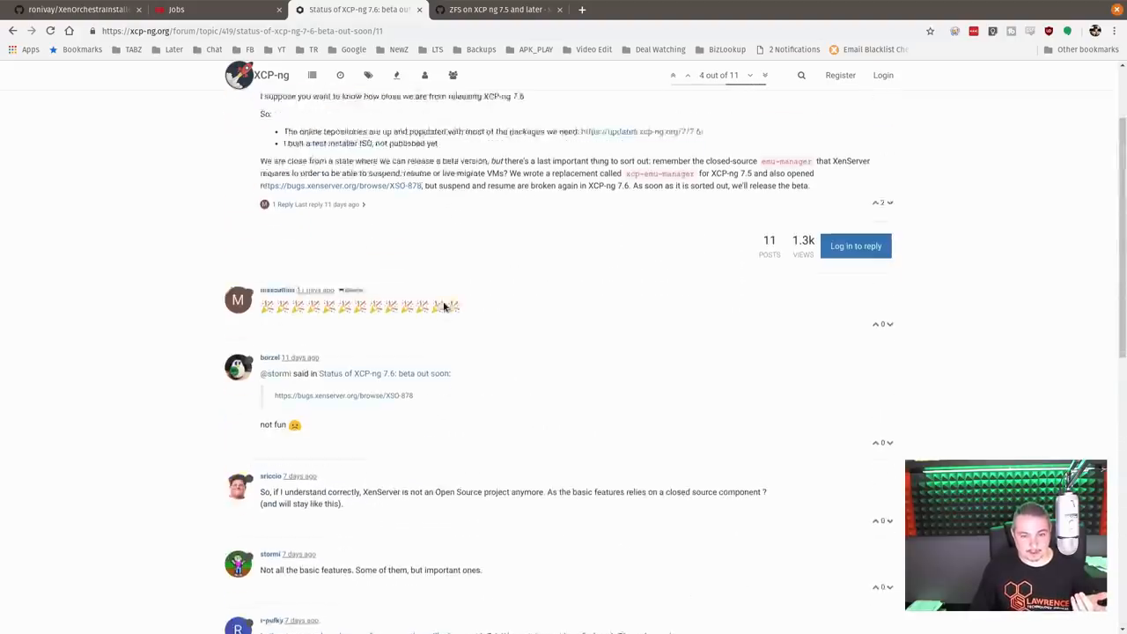
pyautogui.scroll(3, 441, 303)
pyautogui.scroll(-5, 440, 304)
pyautogui.scroll(-5, 440, 352)
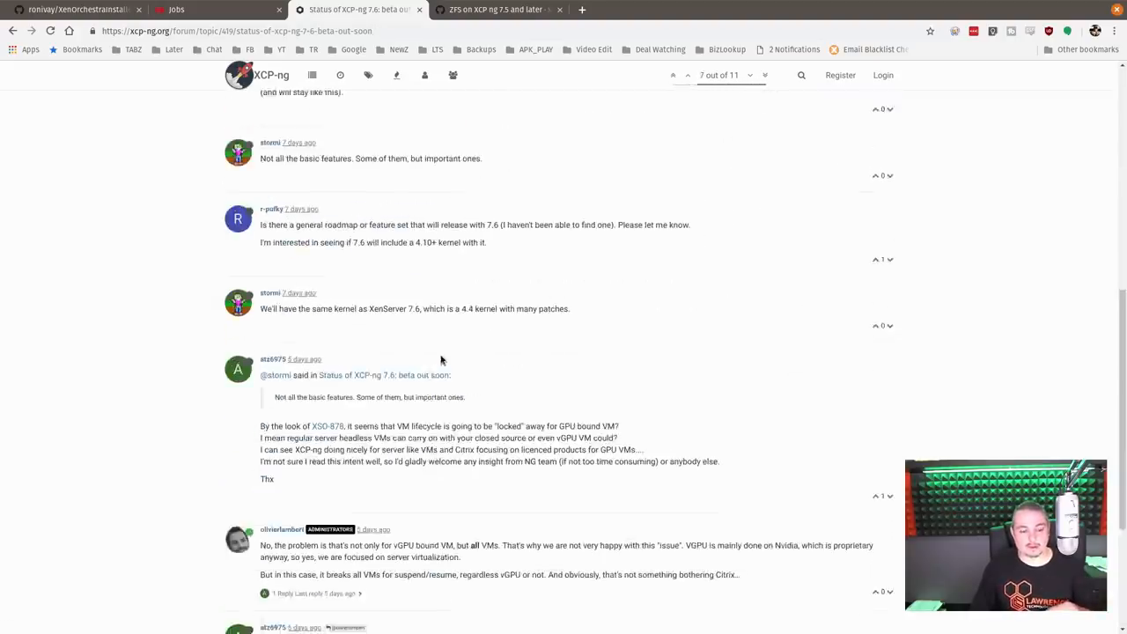
pyautogui.scroll(-4, 423, 370)
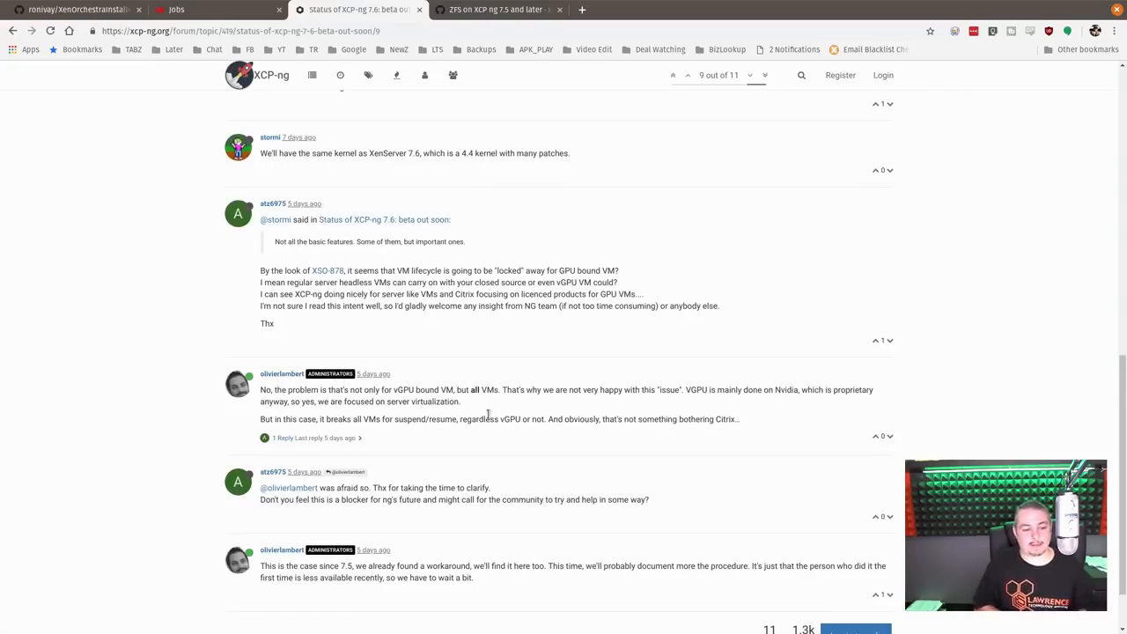
pyautogui.scroll(-2, 487, 414)
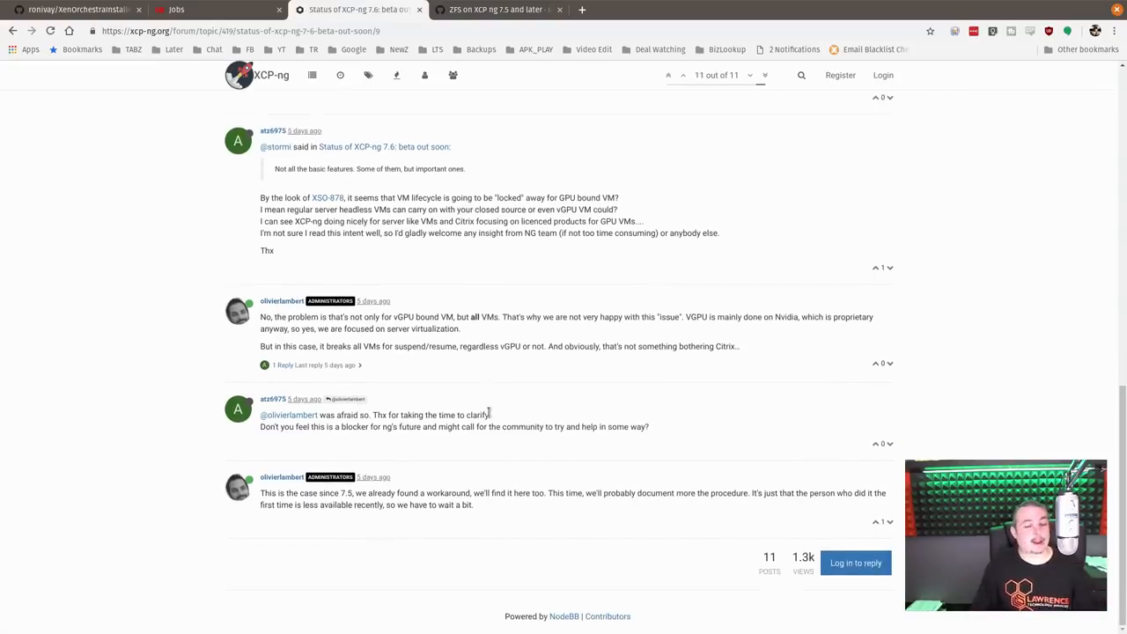
pyautogui.scroll(8, 487, 413)
pyautogui.scroll(5, 489, 412)
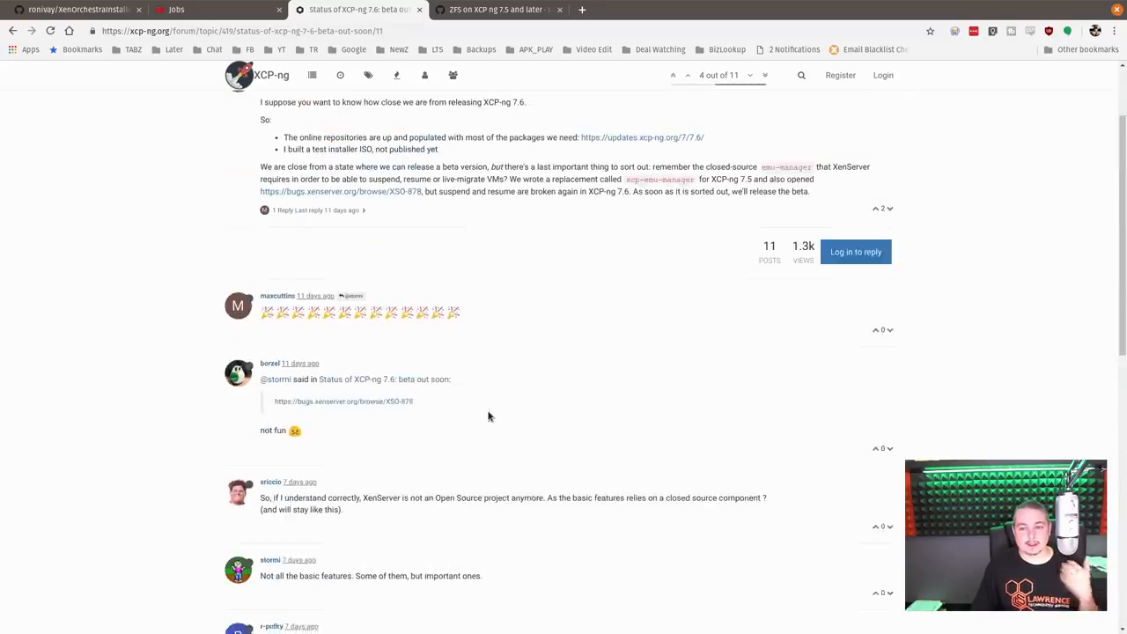
pyautogui.scroll(5, 488, 412)
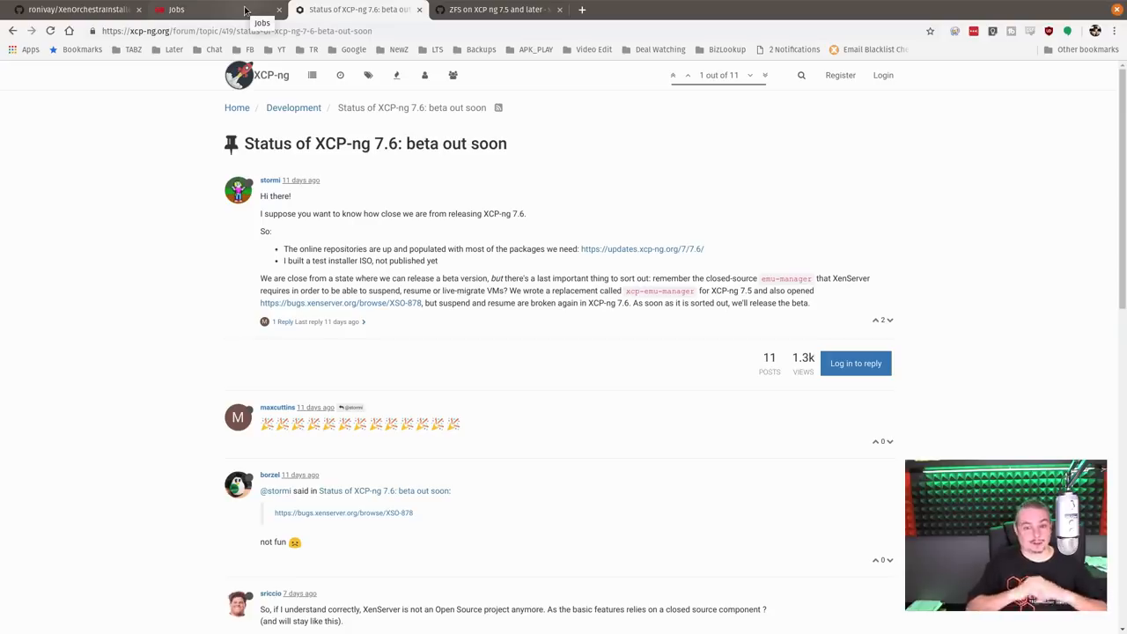
# Step: Return via the jobs page to the XenOrchestraInstallerUpdater GitHub repository by ronivay
pyautogui.click(246, 9)
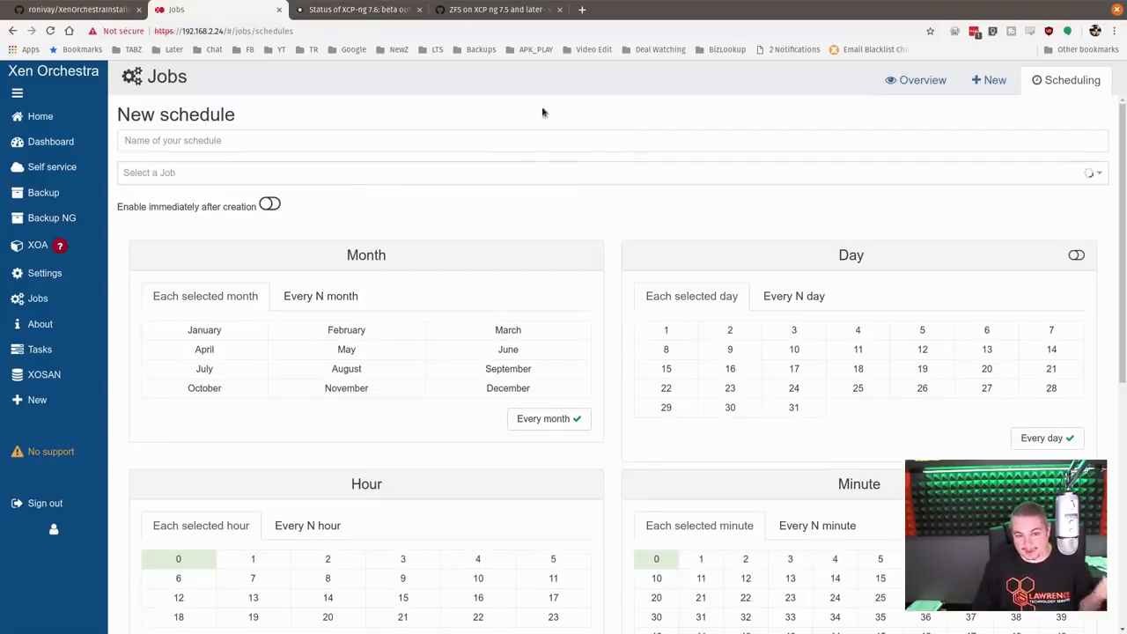
pyautogui.click(63, 9)
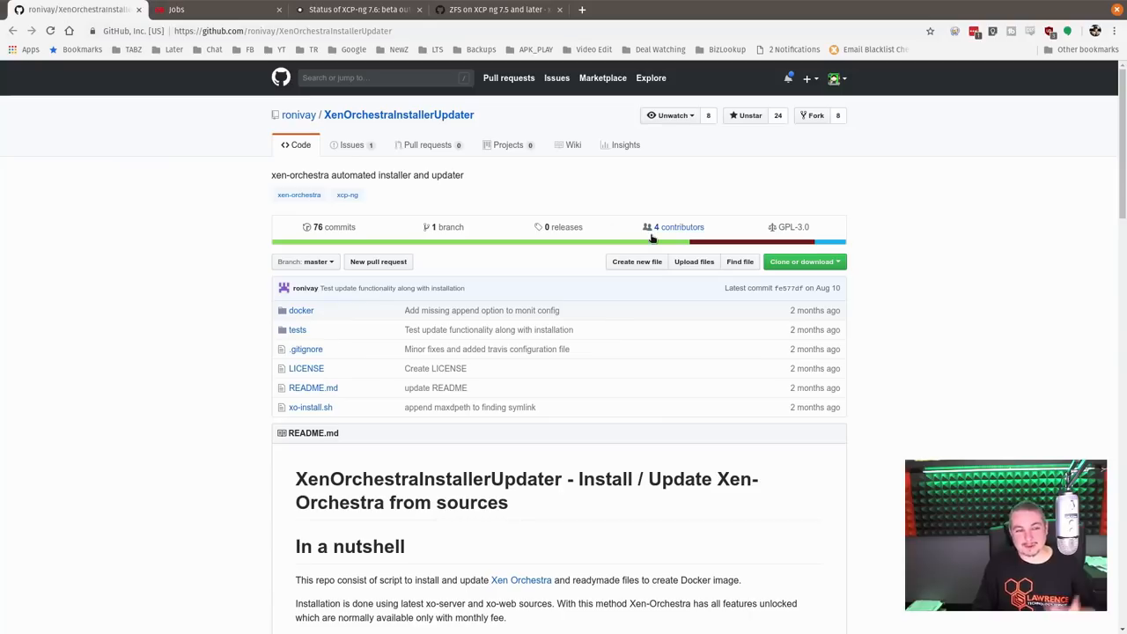